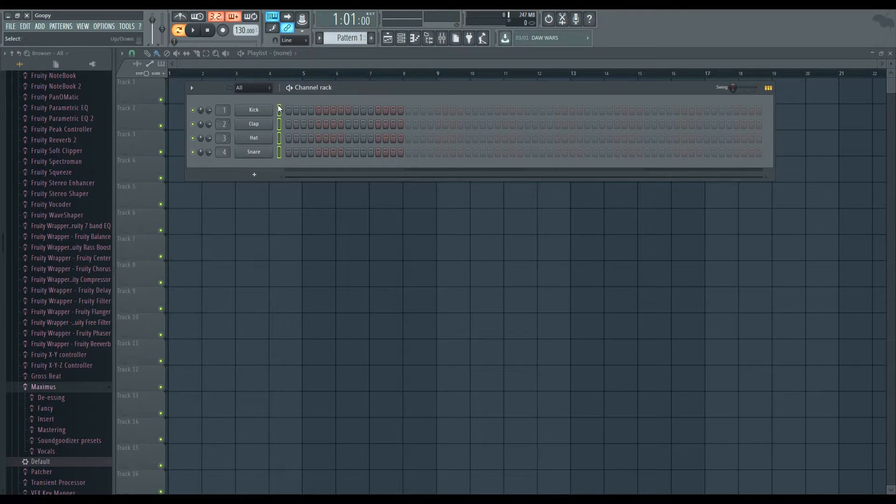
Reposition the channel rack and examine the sample settings of the default Kick and Clap channels
{"action": "left_click_drag", "start_coordinate": [340, 95], "coordinate": [368, 91]}
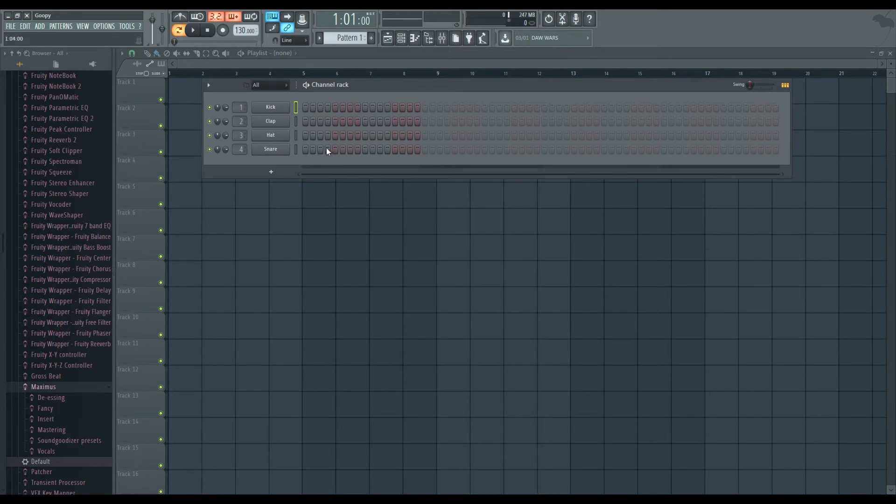
{"action": "left_click", "coordinate": [281, 114]}
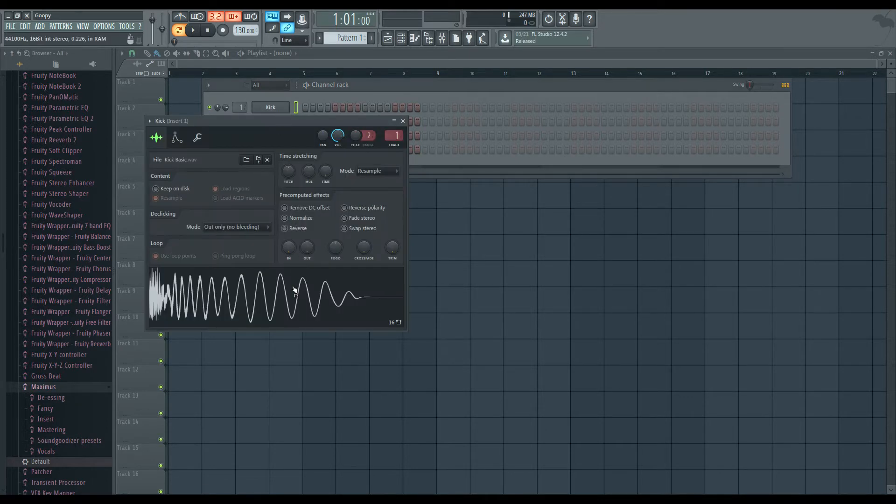
{"action": "left_click", "coordinate": [403, 121]}
{"action": "left_click", "coordinate": [273, 121]}
{"action": "left_click", "coordinate": [415, 133]}
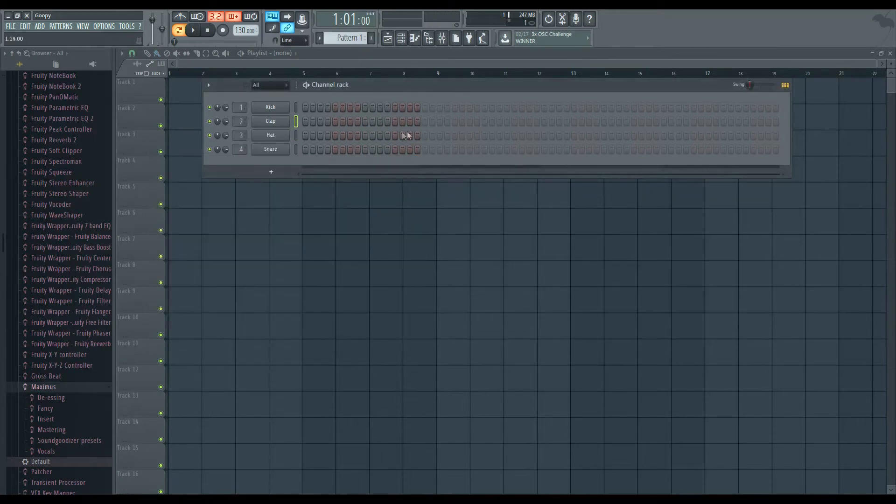
Clear the default Kick, Clap, Hat and Snare channels from the channel rack, leaving a single Sampler channel
{"action": "left_click_drag", "start_coordinate": [296, 107], "coordinate": [297, 156]}
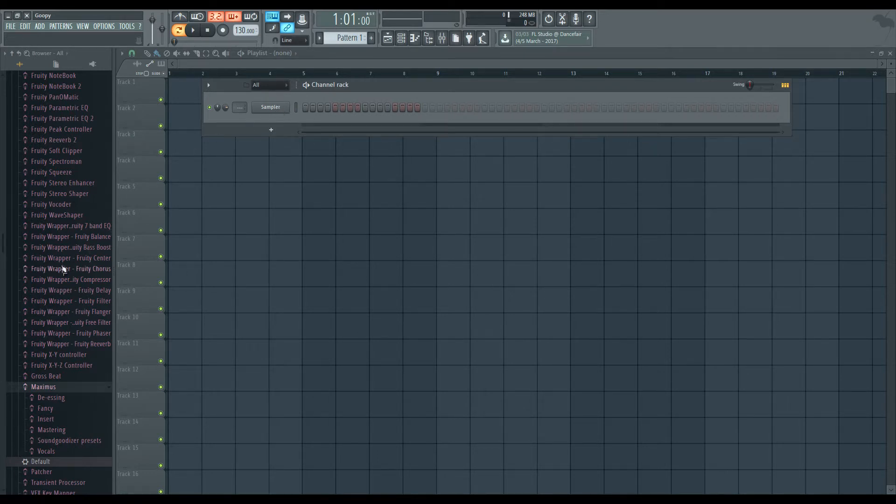
Browse to the BoyBusy Vol. 1 kit inside the Drum kits folder
{"action": "scroll", "coordinate": [68, 293], "scroll_direction": "down", "scroll_amount": 10}
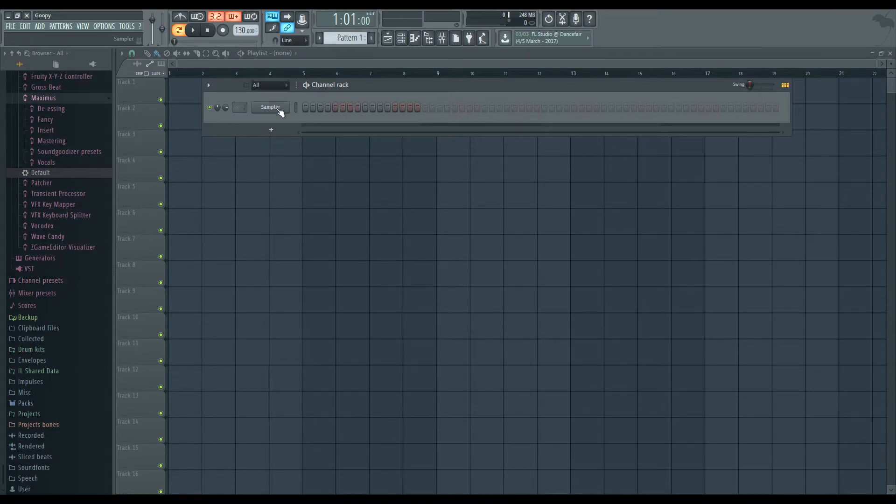
{"action": "left_click", "coordinate": [35, 353]}
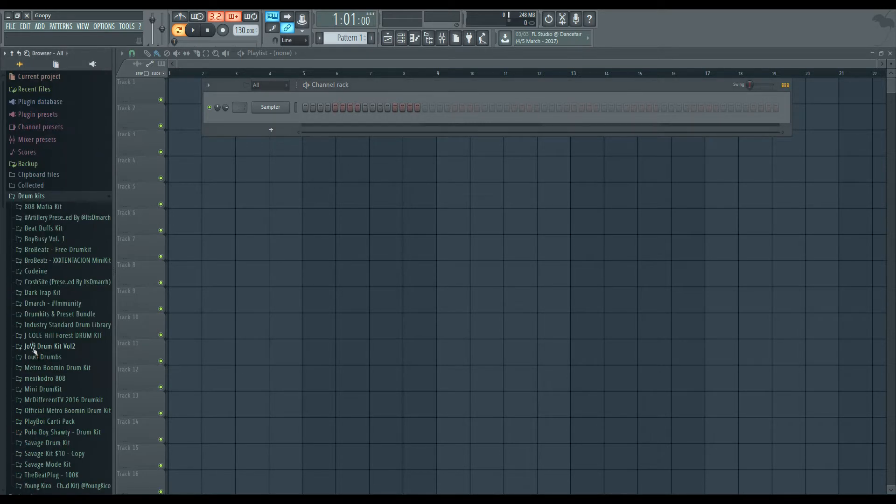
{"action": "left_click", "coordinate": [41, 240]}
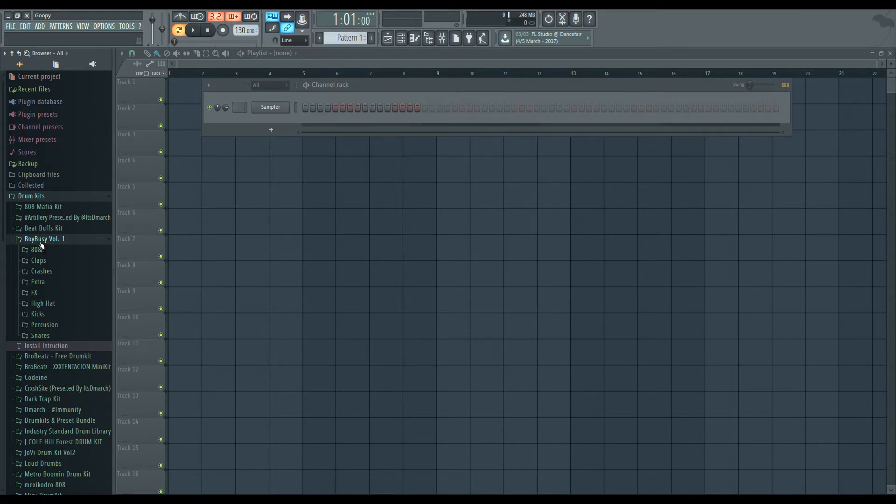
Audition the snares in the BoyBusy Vol. 1 kit and add Snare Sharp as a new channel
{"action": "left_click", "coordinate": [47, 336]}
{"action": "left_click", "coordinate": [52, 345]}
{"action": "left_click", "coordinate": [51, 337]}
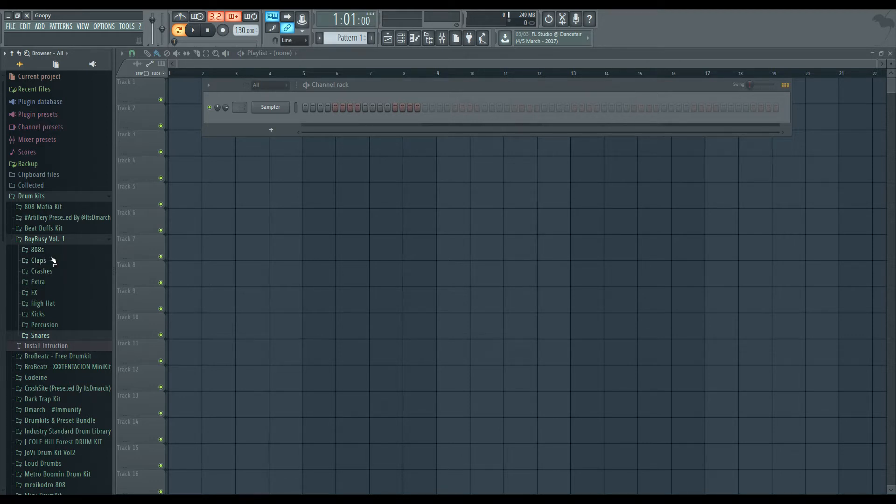
{"action": "left_click", "coordinate": [49, 337]}
{"action": "key", "text": "Up"}
{"action": "key", "text": "Up"}
{"action": "key", "text": "Up"}
{"action": "key", "text": "Up"}
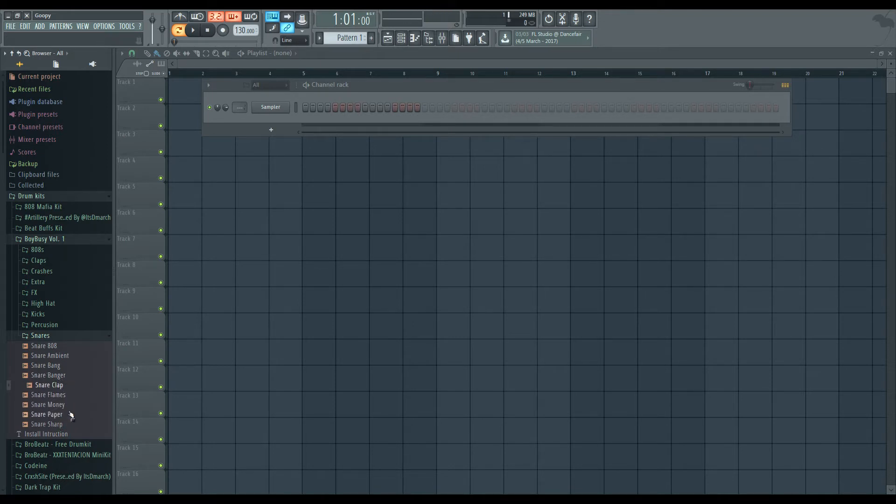
{"action": "left_click", "coordinate": [55, 427]}
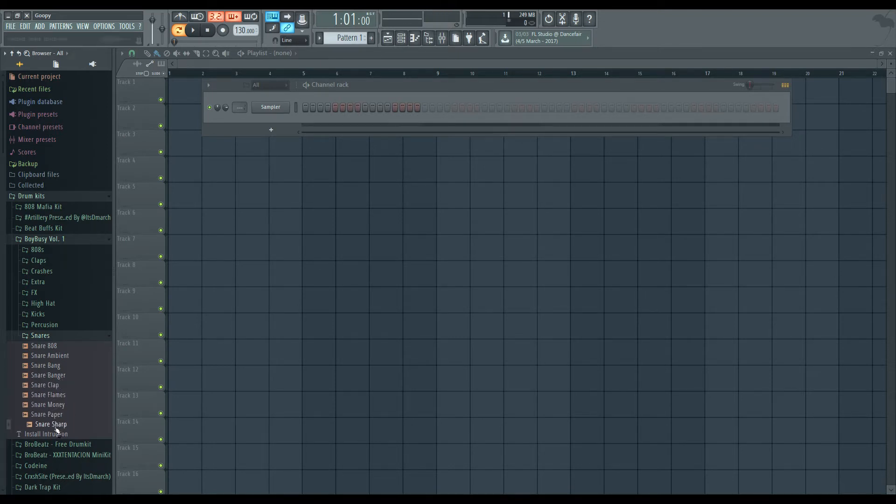
{"action": "left_click_drag", "start_coordinate": [42, 429], "coordinate": [279, 121]}
Audition more of the kit's snares, add Snare Flames as a channel, and collapse the Snares folder
{"action": "left_click", "coordinate": [46, 367]}
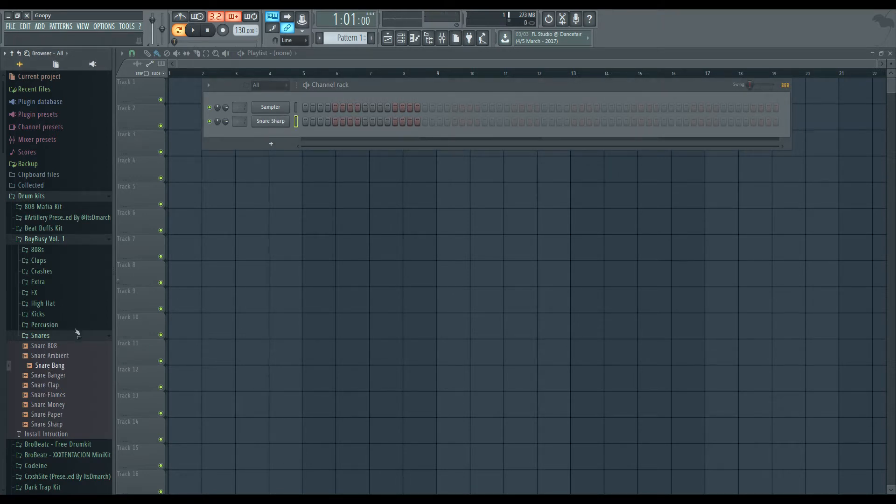
{"action": "left_click", "coordinate": [51, 356]}
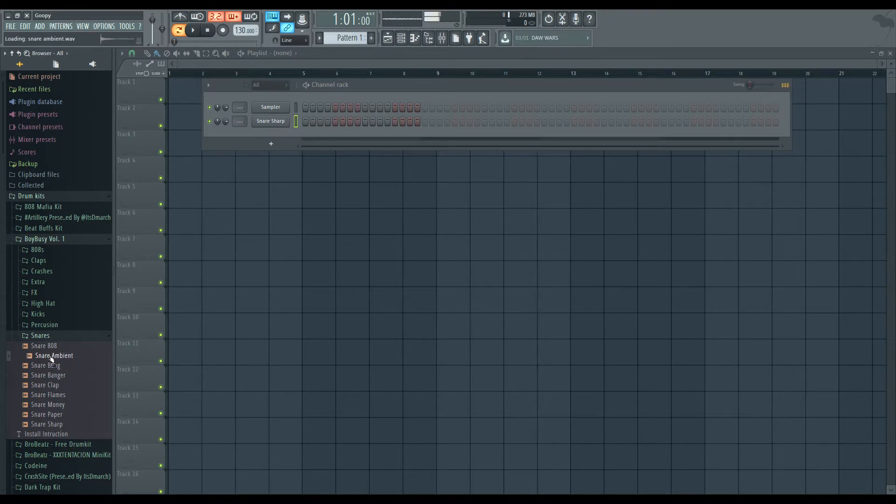
{"action": "left_click", "coordinate": [54, 375]}
{"action": "left_click", "coordinate": [55, 385]}
{"action": "left_click", "coordinate": [55, 395]}
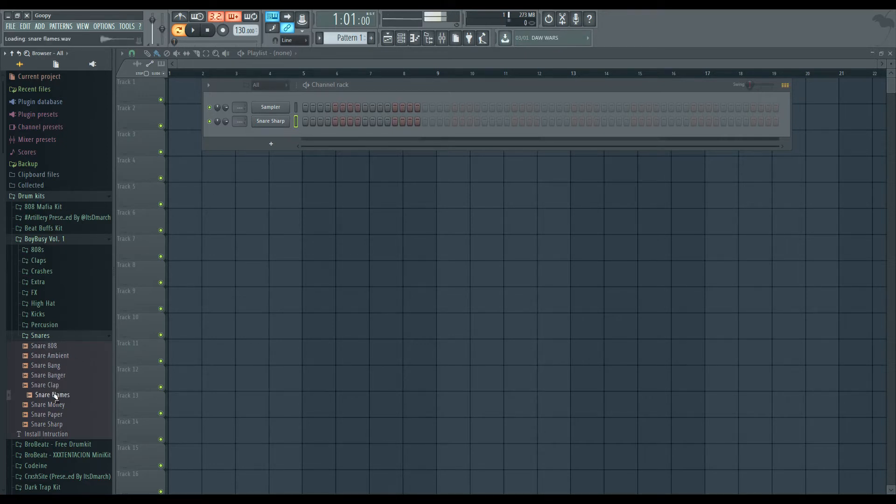
{"action": "left_click_drag", "start_coordinate": [54, 395], "coordinate": [279, 140]}
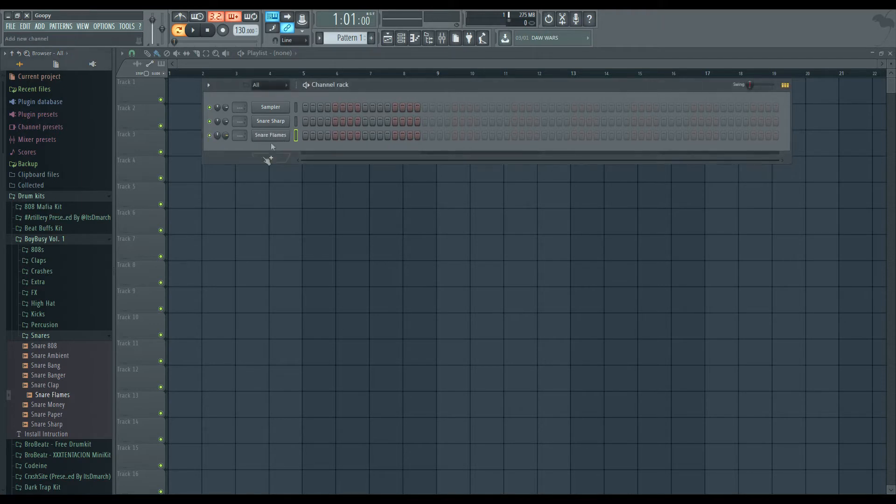
{"action": "left_click", "coordinate": [49, 336]}
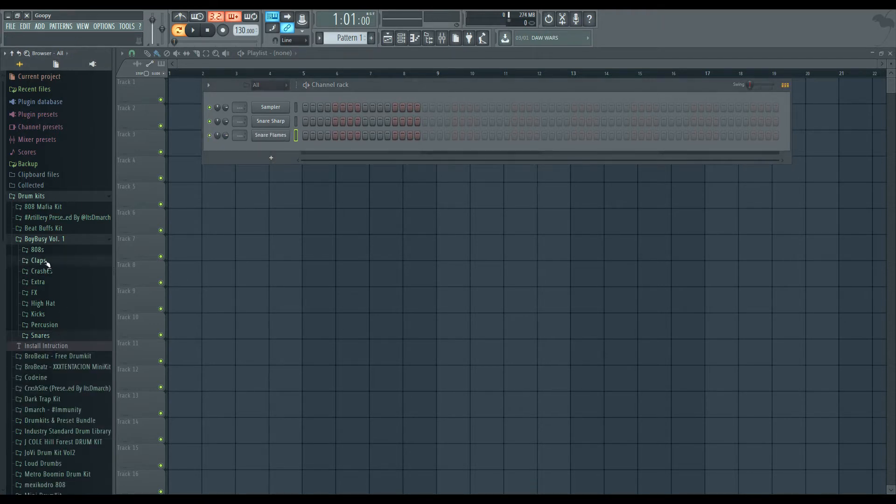
Audition the kit's claps, add Clap Snap as a channel, and collapse the Claps folder
{"action": "left_click", "coordinate": [48, 264]}
{"action": "left_click", "coordinate": [49, 271]}
{"action": "left_click", "coordinate": [50, 280]}
{"action": "left_click", "coordinate": [53, 291]}
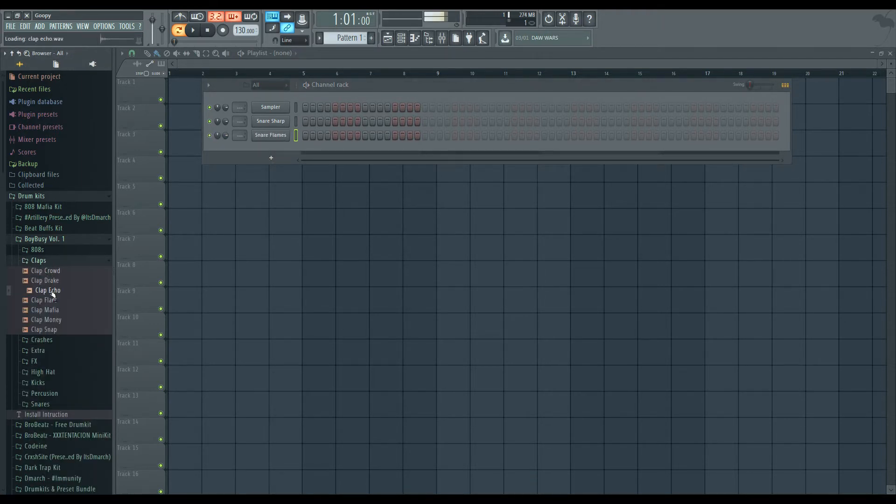
{"action": "left_click", "coordinate": [51, 300]}
{"action": "left_click", "coordinate": [51, 320]}
{"action": "left_click", "coordinate": [48, 330]}
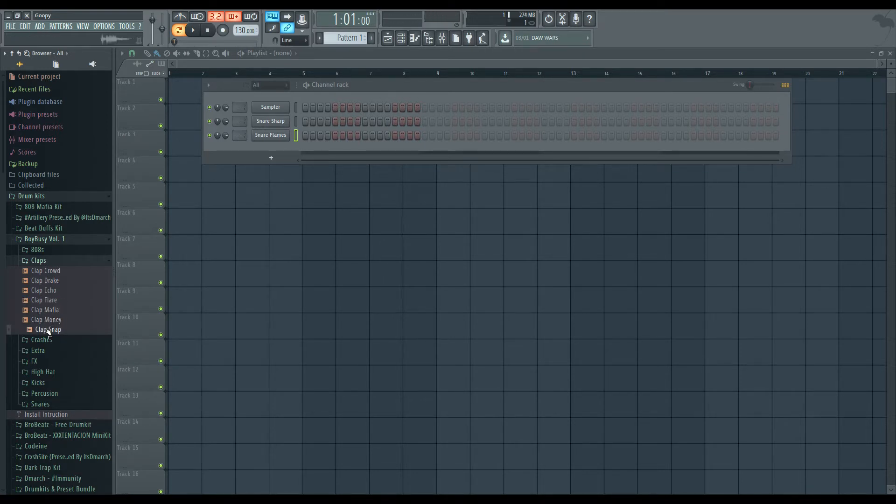
{"action": "left_click", "coordinate": [51, 290]}
{"action": "left_click", "coordinate": [49, 280]}
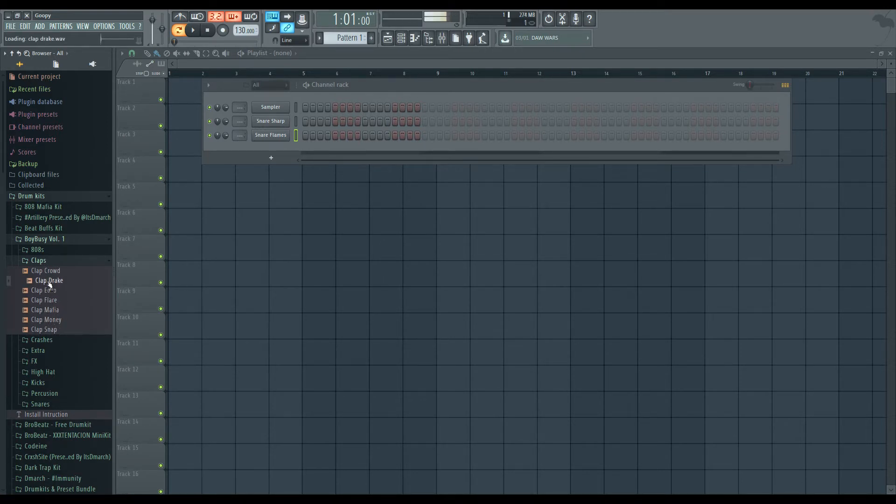
{"action": "left_click", "coordinate": [52, 310]}
{"action": "left_click", "coordinate": [53, 320]}
{"action": "left_click_drag", "start_coordinate": [52, 330], "coordinate": [279, 158]}
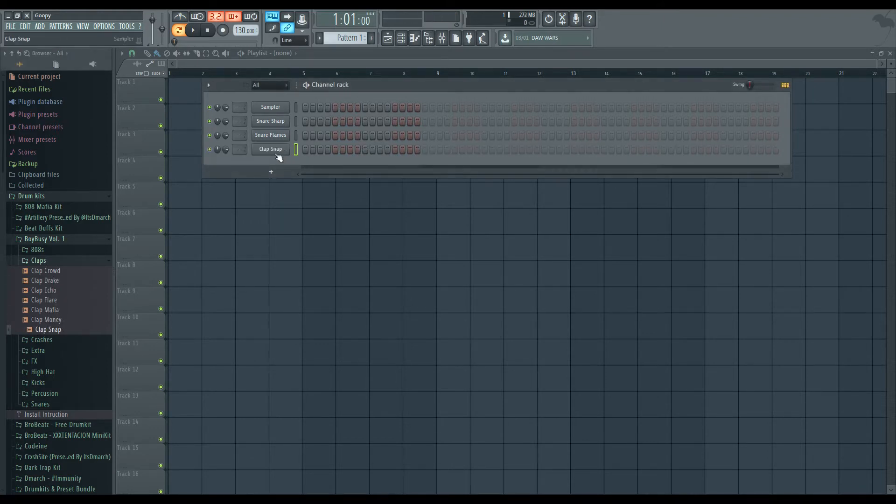
{"action": "left_click", "coordinate": [67, 261]}
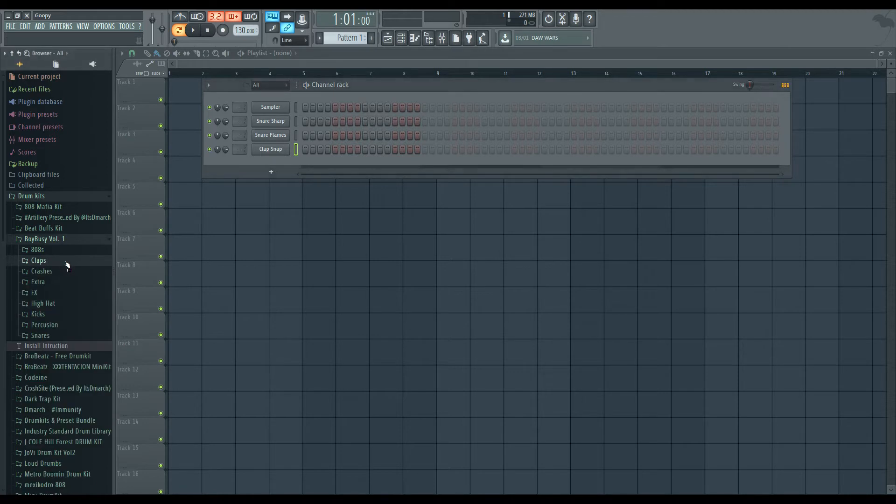
Add Kick Fat from the kit's Kicks folder as a new channel
{"action": "left_click", "coordinate": [40, 316]}
{"action": "left_click", "coordinate": [51, 335]}
{"action": "left_click_drag", "start_coordinate": [43, 337], "coordinate": [280, 168]}
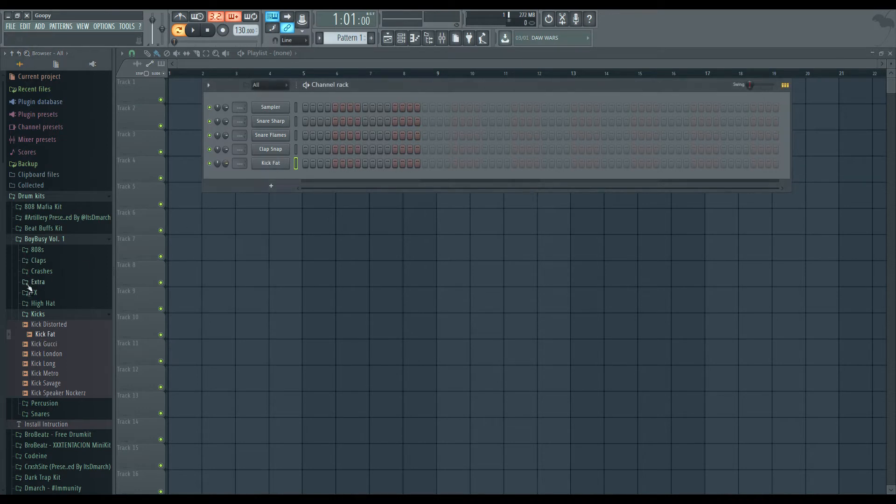
Audition hi-hats in the kit's High Hat folder and add Hi Hat Chop as a new channel
{"action": "left_click", "coordinate": [38, 304]}
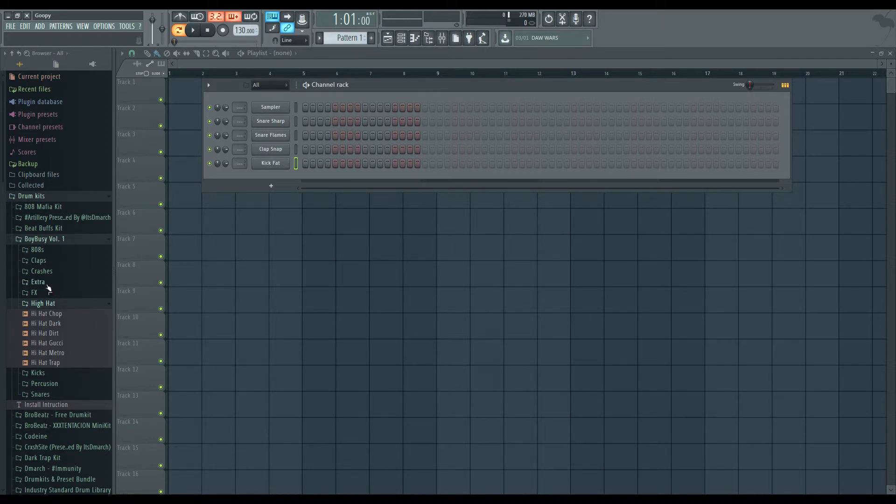
{"action": "left_click", "coordinate": [65, 304]}
{"action": "left_click", "coordinate": [63, 304]}
{"action": "left_click", "coordinate": [49, 314]}
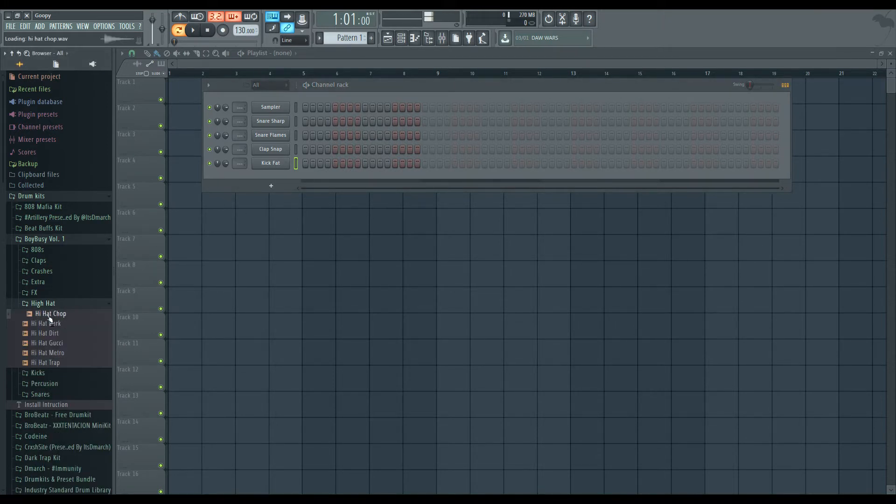
{"action": "left_click", "coordinate": [48, 324]}
{"action": "left_click_drag", "start_coordinate": [49, 314], "coordinate": [275, 182]}
{"action": "left_click", "coordinate": [73, 304]}
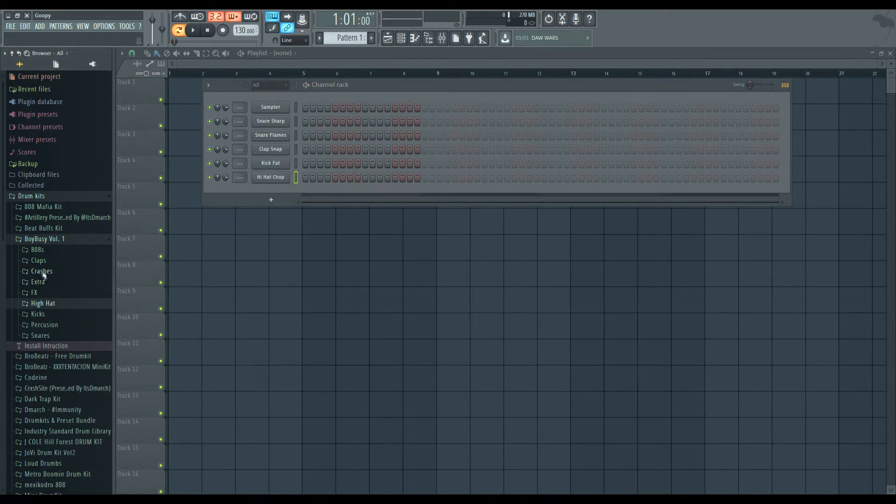
Audition the crash samples in the BoyBusy Vol. 1 kit's Crashes folder
{"action": "left_click", "coordinate": [46, 303]}
{"action": "left_click", "coordinate": [46, 304]}
{"action": "left_click", "coordinate": [47, 271]}
{"action": "left_click", "coordinate": [49, 283]}
{"action": "left_click", "coordinate": [51, 292]}
{"action": "left_click", "coordinate": [50, 302]}
{"action": "left_click", "coordinate": [50, 312]}
{"action": "left_click", "coordinate": [47, 271]}
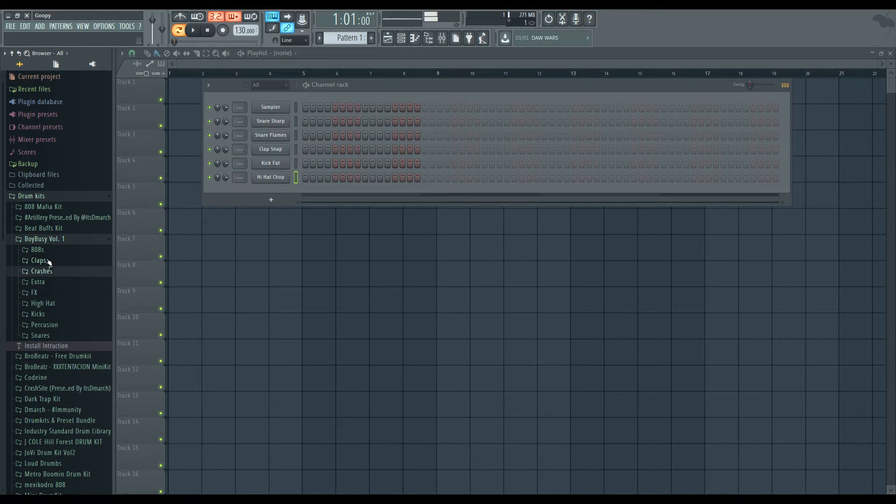
Audition samples in the kit's Percusion folder, including Tamborine, Tom, Triangle, Wood Block and the bongos
{"action": "left_click", "coordinate": [51, 327]}
{"action": "left_click", "coordinate": [52, 366]}
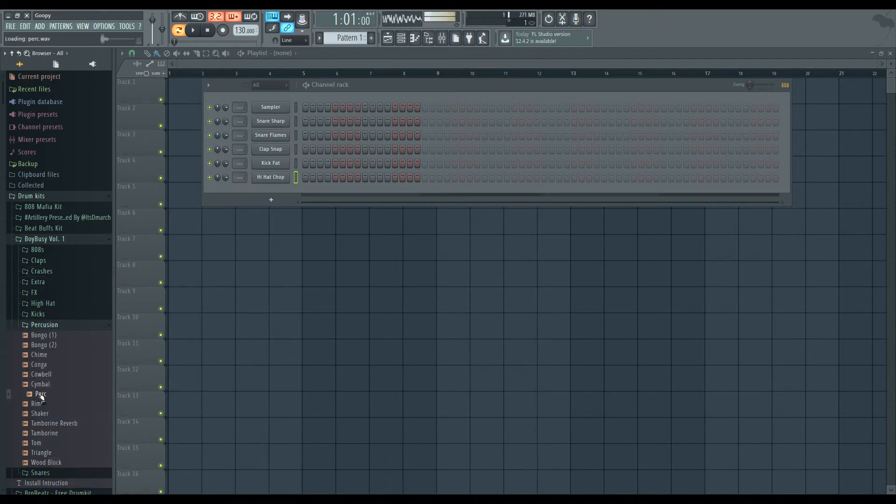
{"action": "left_click", "coordinate": [52, 423]}
{"action": "left_click", "coordinate": [48, 433]}
{"action": "left_click", "coordinate": [38, 443]}
{"action": "left_click", "coordinate": [46, 453]}
{"action": "left_click", "coordinate": [48, 462]}
{"action": "left_click", "coordinate": [51, 336]}
{"action": "left_click", "coordinate": [51, 346]}
{"action": "left_click", "coordinate": [46, 325]}
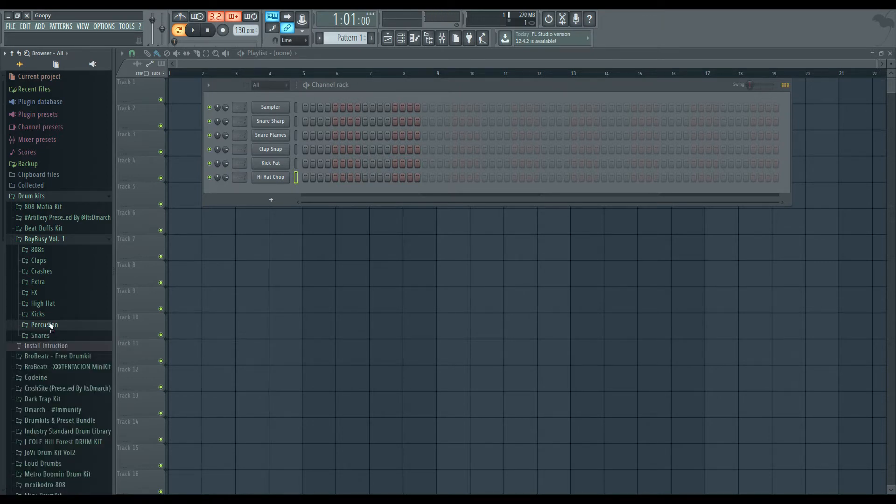
Add Open Hat (1) from the Loud Drumbs kit's Open Hats folder as a new channel
{"action": "scroll", "coordinate": [51, 371], "scroll_direction": "down", "scroll_amount": 3}
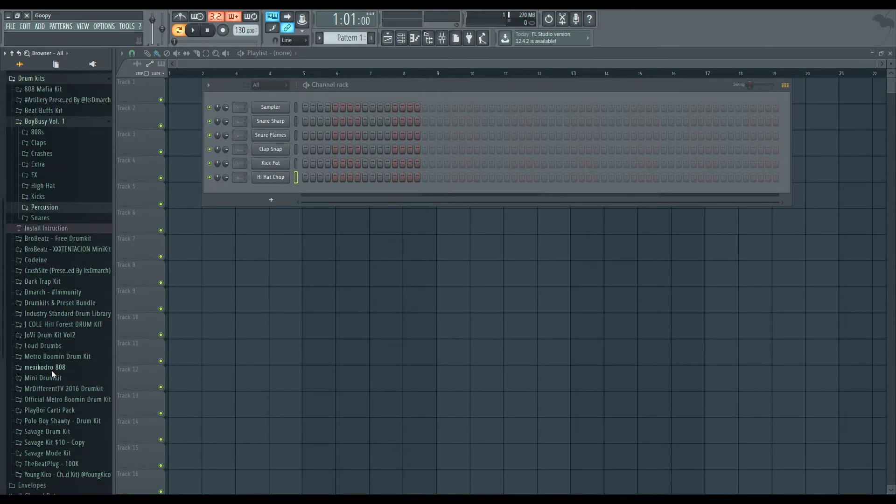
{"action": "left_click", "coordinate": [45, 351]}
{"action": "scroll", "coordinate": [49, 378], "scroll_direction": "down", "scroll_amount": 3}
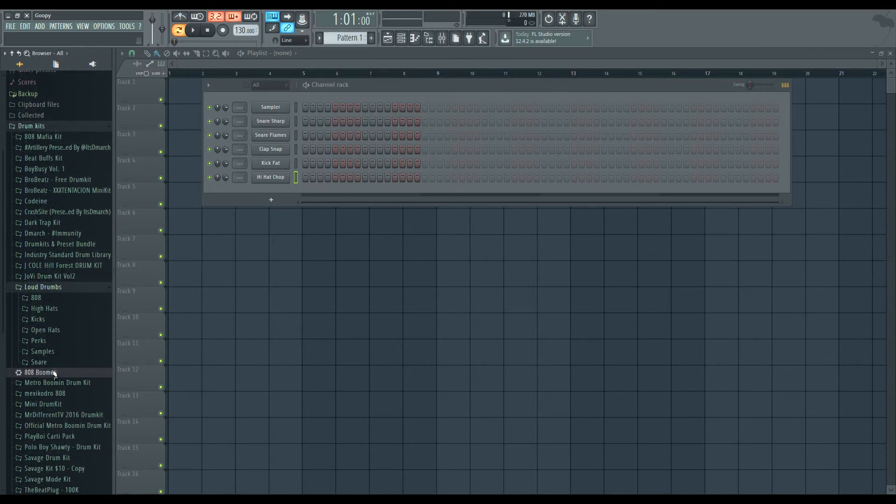
{"action": "left_click", "coordinate": [51, 332]}
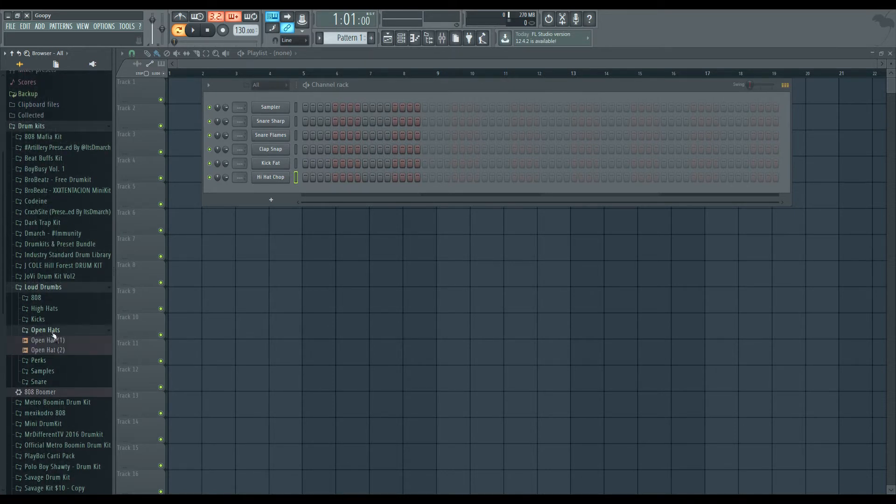
{"action": "left_click", "coordinate": [54, 341]}
{"action": "left_click_drag", "start_coordinate": [55, 341], "coordinate": [266, 195]}
{"action": "left_click", "coordinate": [49, 330]}
{"action": "left_click", "coordinate": [50, 287]}
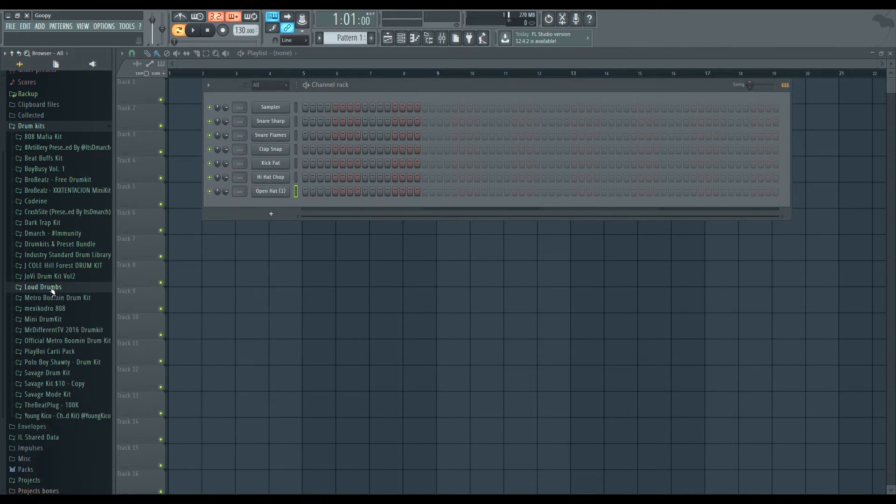
Audition the 808 samples (6) through (9) in the Loud Drumbs kit
{"action": "left_click", "coordinate": [42, 286]}
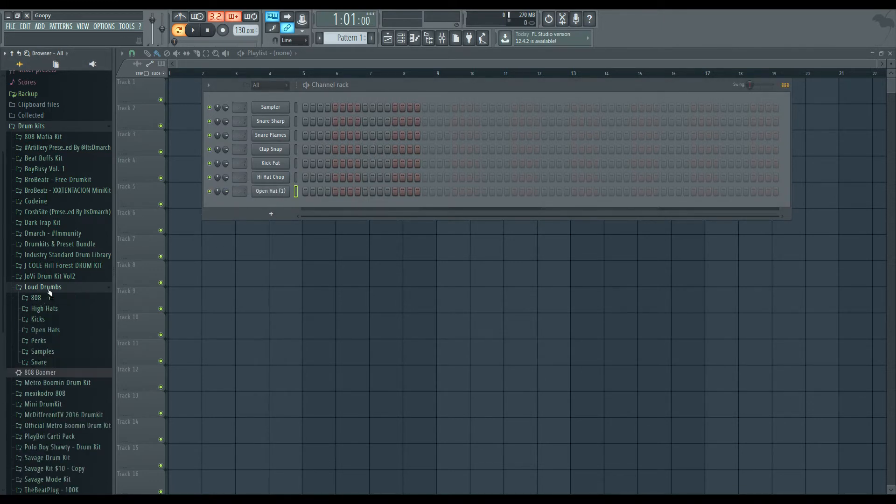
{"action": "left_click", "coordinate": [35, 298]}
{"action": "left_click", "coordinate": [45, 308]}
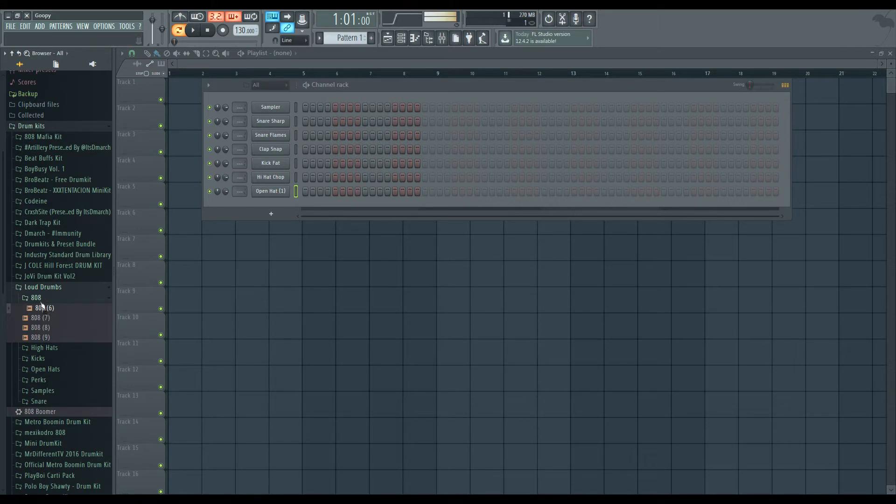
{"action": "left_click", "coordinate": [44, 319]}
{"action": "left_click", "coordinate": [42, 329]}
{"action": "left_click", "coordinate": [42, 338]}
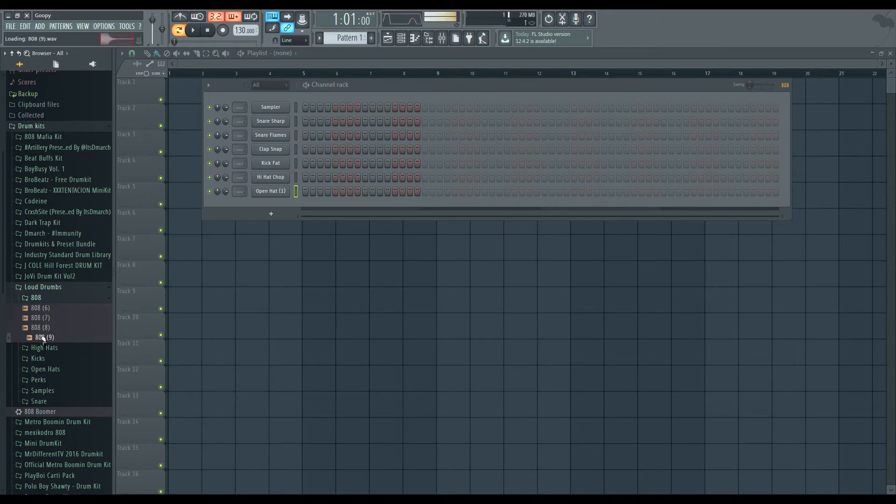
{"action": "left_click", "coordinate": [36, 297]}
{"action": "left_click", "coordinate": [42, 287]}
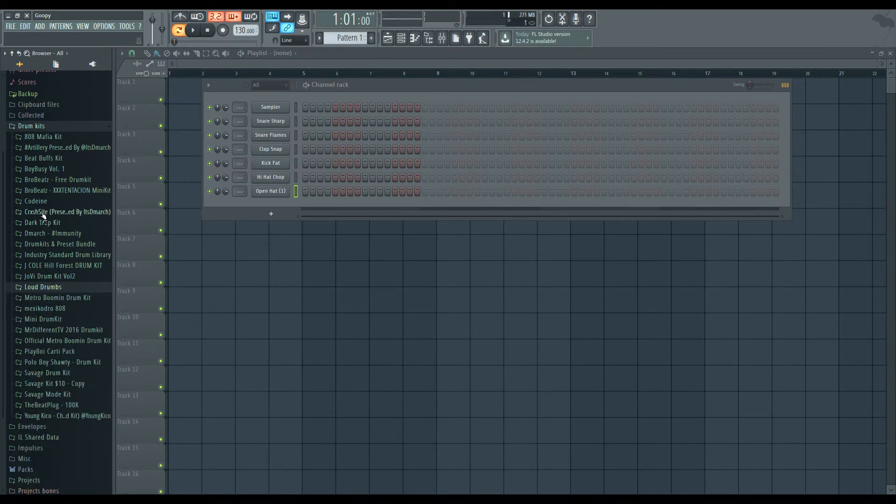
Add (808) (3) from the BroBeatz - Free Drumkit's 808s folder as a new channel and collapse the drum kit folders
{"action": "left_click", "coordinate": [42, 180]}
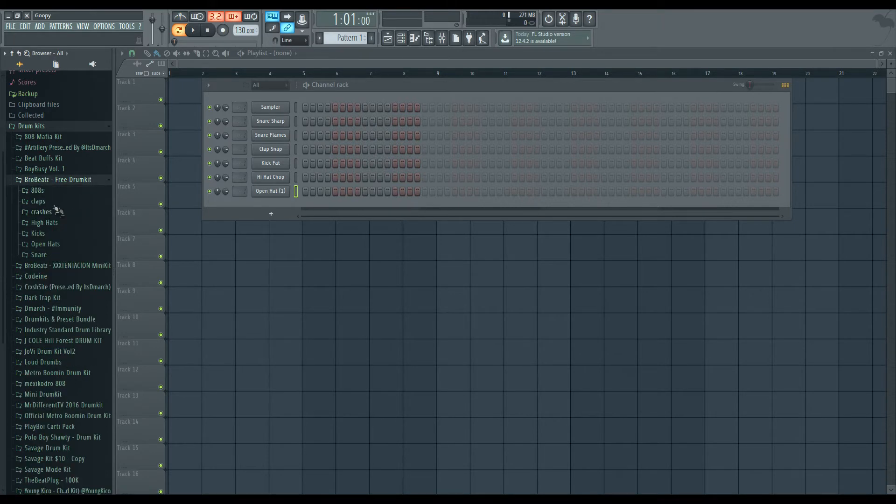
{"action": "left_click", "coordinate": [38, 190]}
{"action": "left_click_drag", "start_coordinate": [47, 220], "coordinate": [245, 207]}
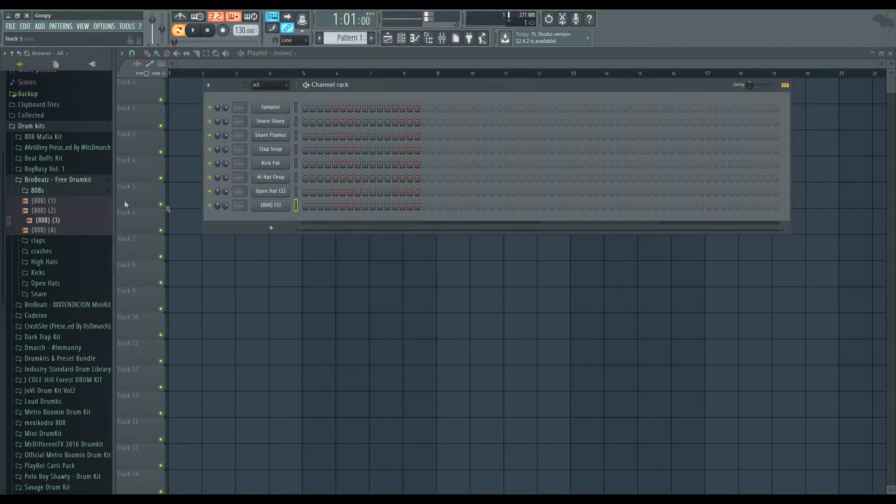
{"action": "left_click", "coordinate": [46, 191]}
{"action": "left_click", "coordinate": [51, 181]}
{"action": "left_click", "coordinate": [109, 126]}
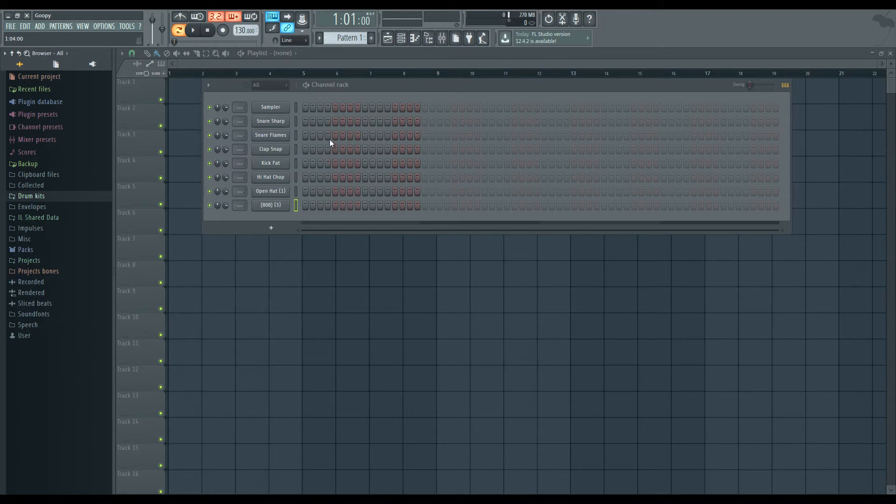
Try Kick Fat on steps 1, 3, 8, 10, 13 and 15 with both snares on steps 4 and 11
{"action": "left_click", "coordinate": [305, 164]}
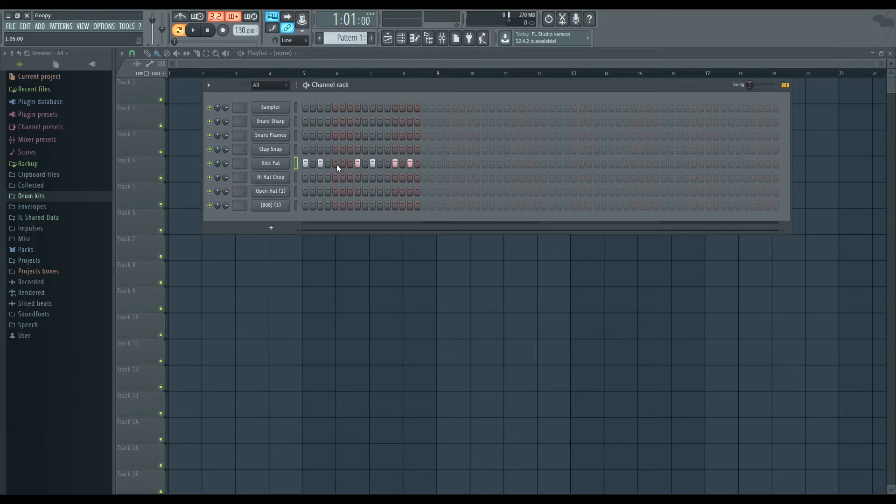
{"action": "key", "text": "space"}
{"action": "key", "text": "space"}
{"action": "left_click", "coordinate": [327, 124]}
{"action": "left_click", "coordinate": [328, 135]}
{"action": "left_click", "coordinate": [380, 121]}
{"action": "left_click", "coordinate": [380, 135]}
{"action": "key", "text": "space"}
{"action": "key", "text": "space"}
Clear all the trial Kick Fat, Snare Sharp and Snare Flames hits from the pattern
{"action": "right_click", "coordinate": [410, 164]}
{"action": "right_click", "coordinate": [395, 163]}
{"action": "right_click", "coordinate": [372, 164]}
{"action": "right_click", "coordinate": [357, 163]}
{"action": "right_click", "coordinate": [321, 163]}
{"action": "right_click", "coordinate": [305, 163]}
{"action": "right_click", "coordinate": [328, 136]}
{"action": "right_click", "coordinate": [328, 122]}
{"action": "right_click", "coordinate": [380, 136]}
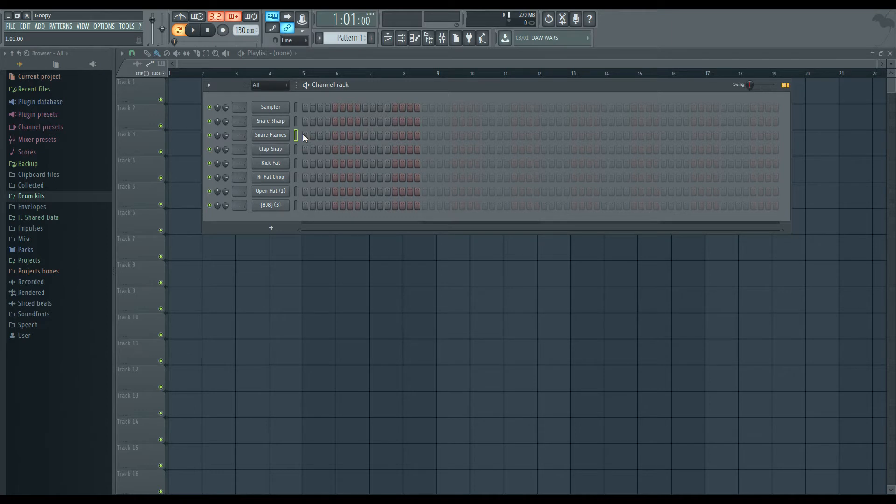
Place Snare Sharp and Snare Flames on step 9 and try repeating them on step 25
{"action": "left_click", "coordinate": [365, 122]}
{"action": "left_click", "coordinate": [365, 135]}
{"action": "key", "text": "space"}
{"action": "key", "text": "space"}
{"action": "left_click", "coordinate": [485, 122]}
{"action": "left_click", "coordinate": [485, 135]}
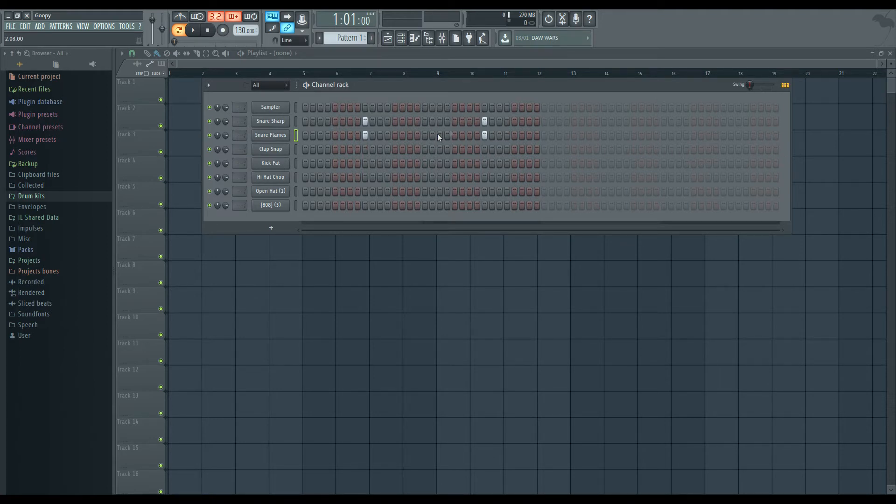
{"action": "right_click", "coordinate": [485, 122]}
{"action": "right_click", "coordinate": [485, 135]}
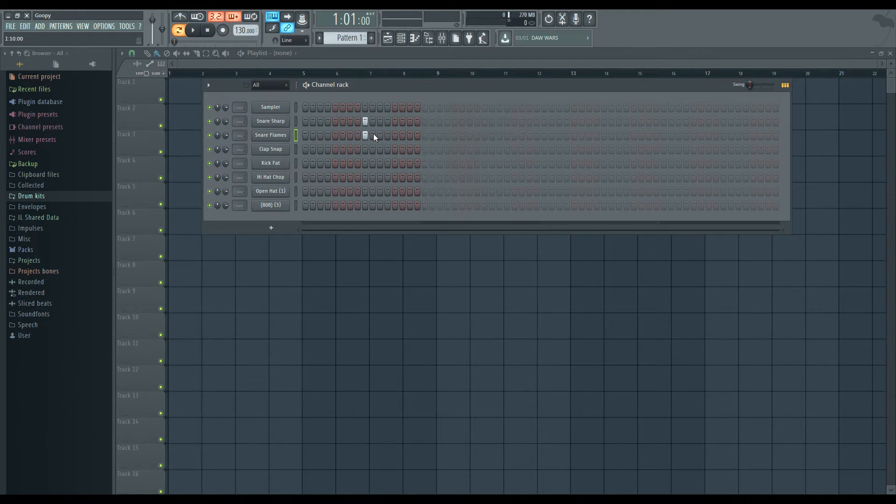
Try Kick Fat hits on steps 1, 3 and 7 and play the pattern
{"action": "left_click", "coordinate": [306, 163]}
{"action": "left_click", "coordinate": [351, 164]}
{"action": "right_click", "coordinate": [328, 164]}
{"action": "key", "text": "space"}
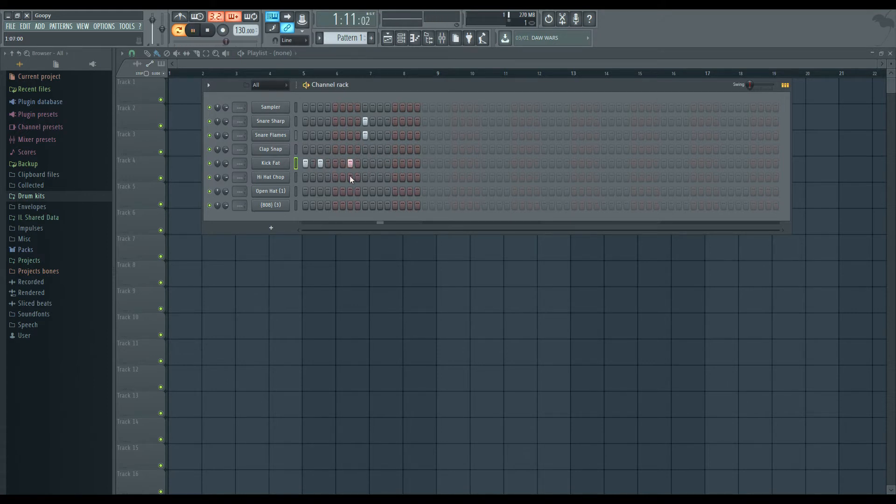
Try additional Kick Fat hits on steps 11 and 15 while the pattern plays
{"action": "left_click", "coordinate": [402, 164]}
{"action": "right_click", "coordinate": [402, 163]}
{"action": "left_click", "coordinate": [409, 163]}
{"action": "right_click", "coordinate": [411, 164]}
{"action": "left_click", "coordinate": [380, 164]}
{"action": "left_click_drag", "start_coordinate": [425, 164], "coordinate": [411, 165]}
{"action": "right_click", "coordinate": [417, 164]}
{"action": "right_click", "coordinate": [424, 163]}
{"action": "left_click", "coordinate": [404, 163]}
{"action": "right_click", "coordinate": [405, 164]}
{"action": "left_click", "coordinate": [410, 164]}
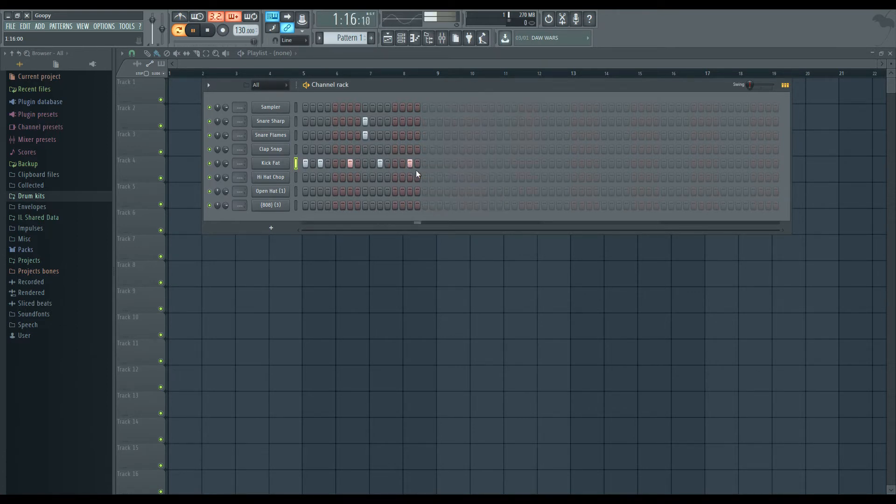
Stop playback and remove the Kick Fat hits on steps 15 and 11
{"action": "key", "text": "space"}
{"action": "right_click", "coordinate": [411, 164]}
{"action": "right_click", "coordinate": [380, 163]}
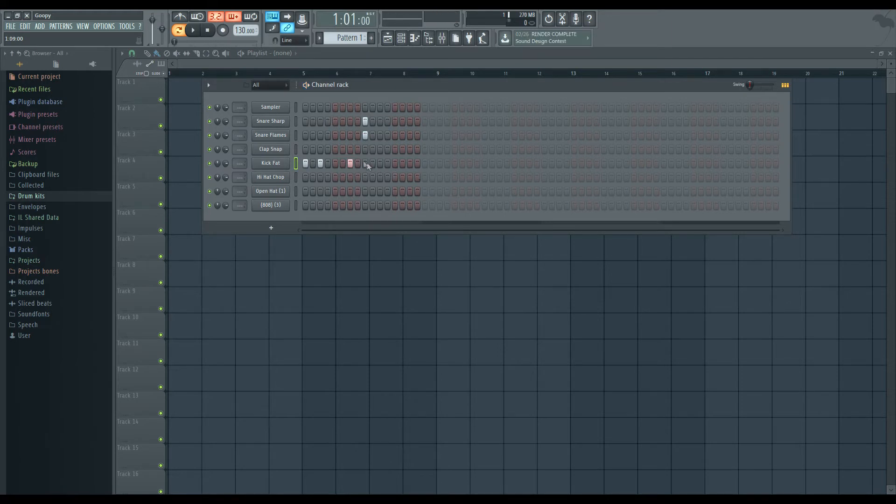
Try moving Snare Sharp and Snare Flames from step 9 to steps 4 and 14
{"action": "right_click", "coordinate": [365, 121]}
{"action": "right_click", "coordinate": [365, 135]}
{"action": "left_click", "coordinate": [328, 121]}
{"action": "left_click", "coordinate": [328, 135]}
{"action": "left_click", "coordinate": [404, 121]}
{"action": "left_click", "coordinate": [403, 136]}
{"action": "right_click", "coordinate": [328, 122]}
{"action": "right_click", "coordinate": [328, 135]}
{"action": "right_click", "coordinate": [402, 121]}
{"action": "right_click", "coordinate": [402, 135]}
Place Snare Sharp and Snare Flames on step 9 and preview the Clap Snap sample in its channel settings
{"action": "left_click", "coordinate": [365, 122]}
{"action": "left_click", "coordinate": [365, 135]}
{"action": "left_click", "coordinate": [280, 150]}
{"action": "left_click", "coordinate": [316, 313]}
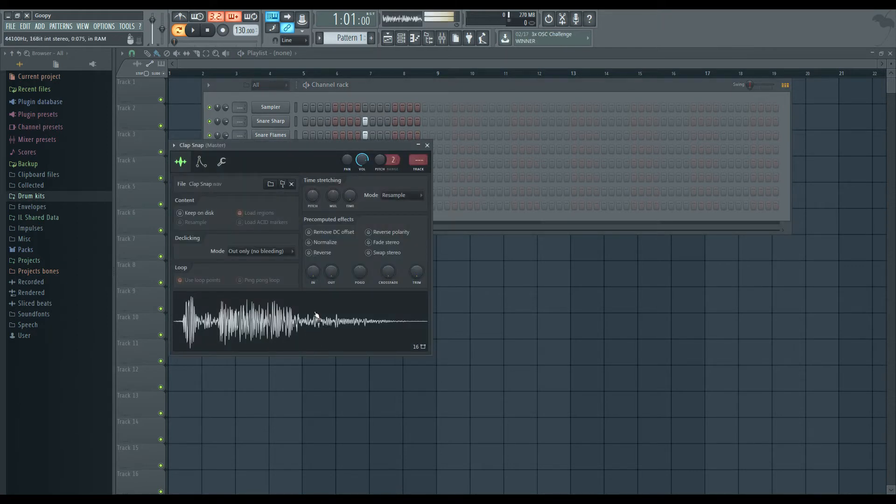
{"action": "left_click", "coordinate": [427, 146]}
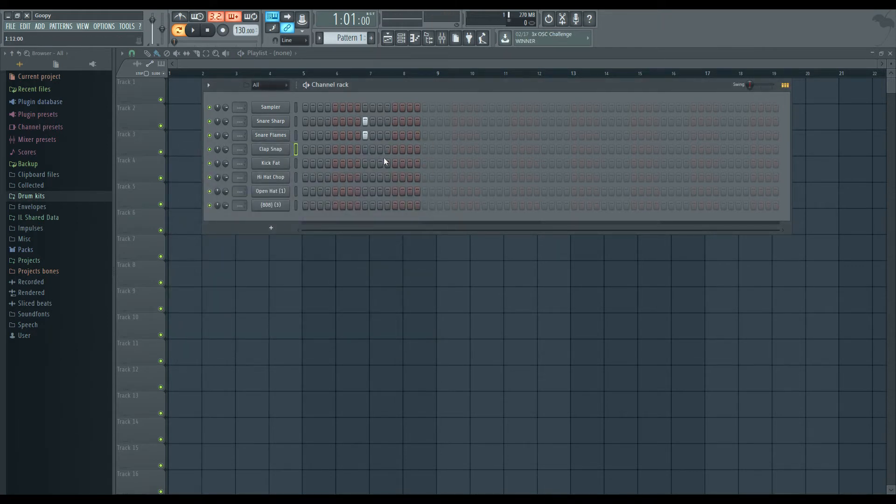
Repeat the Snare Sharp and Snare Flames hits on steps 25, 41 and 57
{"action": "left_click", "coordinate": [485, 122]}
{"action": "left_click", "coordinate": [611, 121]}
{"action": "right_click", "coordinate": [611, 121]}
{"action": "left_click", "coordinate": [597, 122]}
{"action": "left_click", "coordinate": [604, 135]}
{"action": "right_click", "coordinate": [605, 120]}
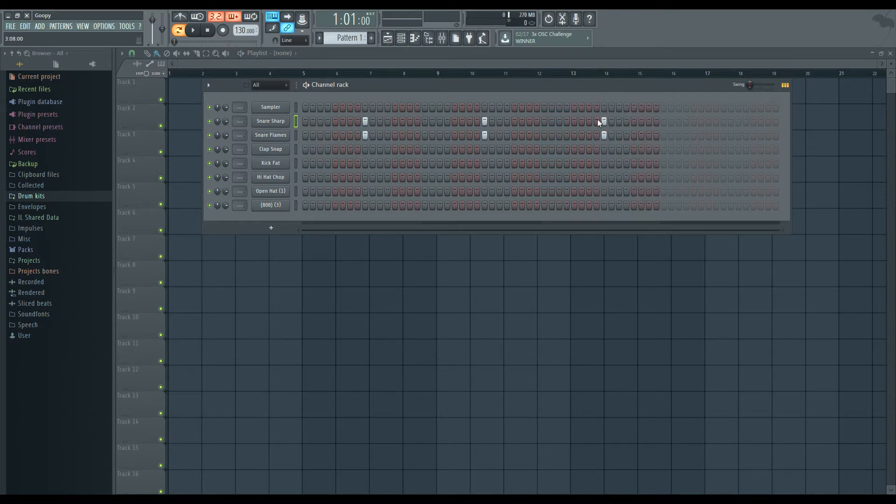
{"action": "left_click", "coordinate": [724, 121]}
{"action": "left_click", "coordinate": [724, 136]}
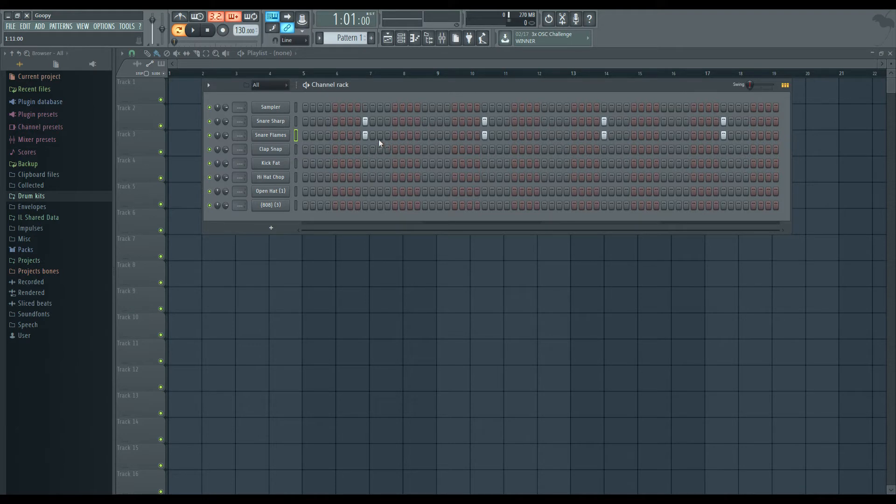
Place Clap Snap hits on steps 15 and 19 and play the pattern
{"action": "left_click", "coordinate": [409, 150]}
{"action": "left_click", "coordinate": [438, 149]}
{"action": "key", "text": "space"}
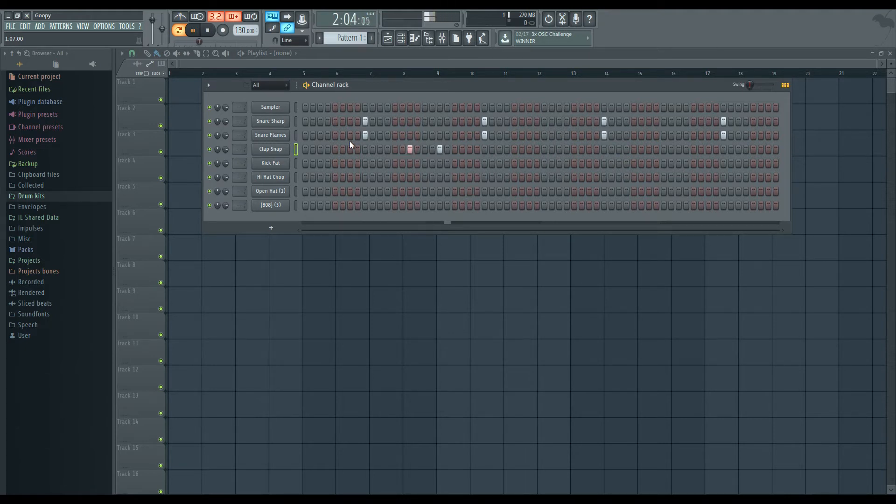
{"action": "key", "text": "space"}
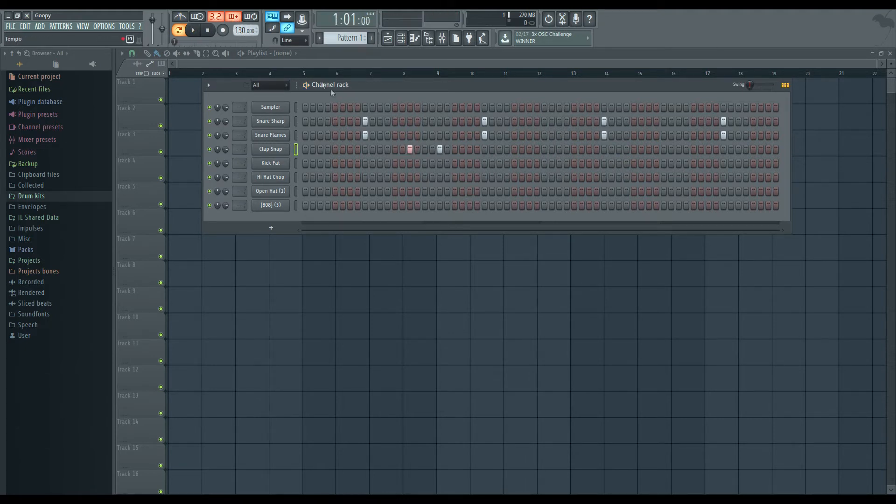
Set the tempo to 145 BPM and repeat the two Clap Snap hits on steps 47 and 51
{"action": "left_click_drag", "start_coordinate": [242, 30], "coordinate": [241, 25]}
{"action": "key", "text": "space"}
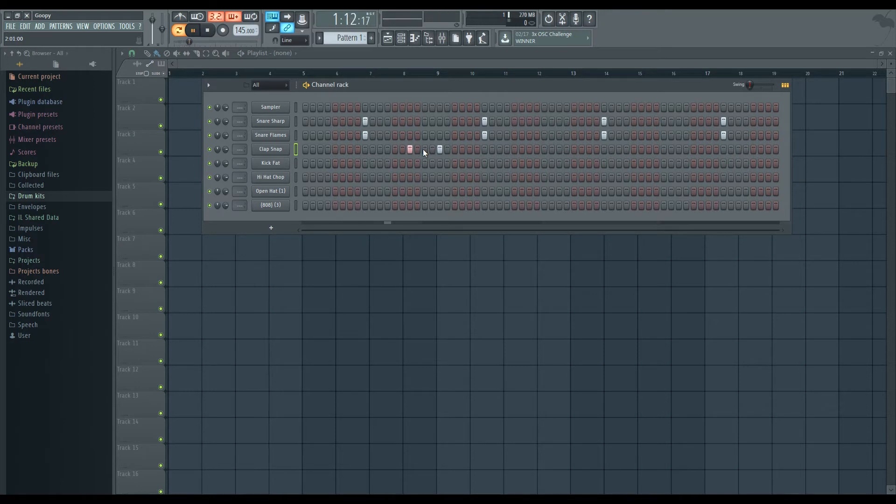
{"action": "left_click", "coordinate": [560, 149]}
{"action": "key", "text": "space"}
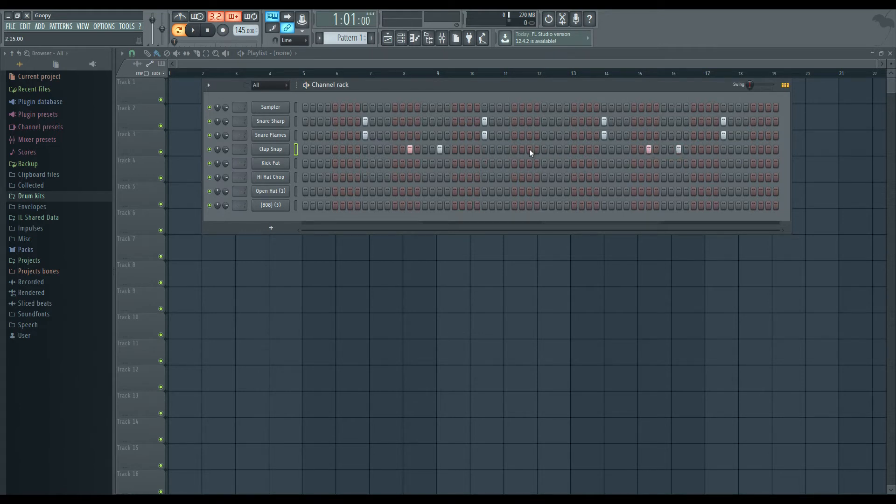
Try extra Clap Snap hits on steps 3, 30, 34 and 63 and play the pattern
{"action": "left_click", "coordinate": [551, 149]}
{"action": "left_click", "coordinate": [559, 149]}
{"action": "right_click", "coordinate": [559, 149]}
{"action": "key", "text": "space"}
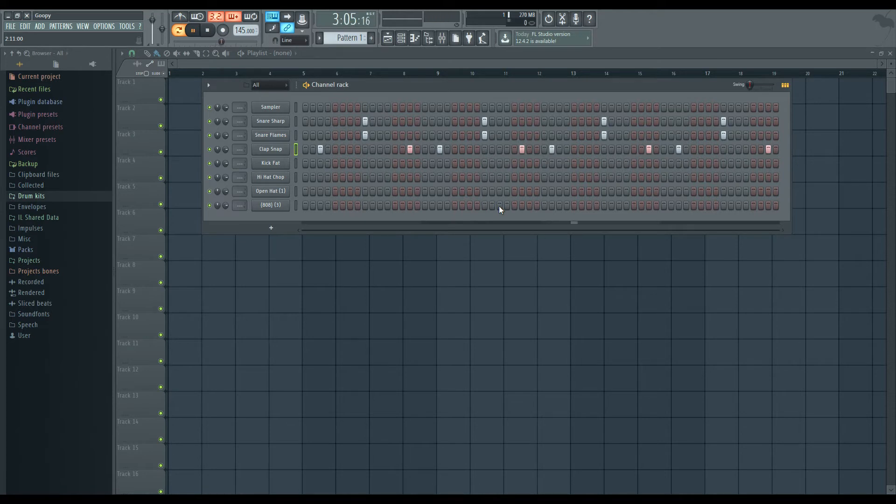
{"action": "key", "text": "space"}
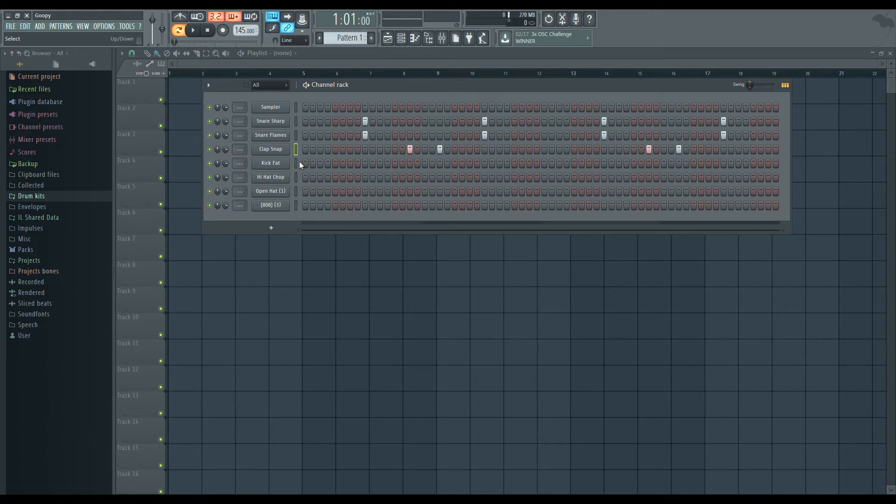
Build a Kick Fat pattern on steps 1, 7, 21, 27, 33 and 37, checking hits during playback
{"action": "mouse_move", "coordinate": [305, 149]}
{"action": "left_mouse_down"}
{"action": "mouse_move", "coordinate": [330, 150]}
{"action": "mouse_move", "coordinate": [329, 164]}
{"action": "mouse_move", "coordinate": [306, 166]}
{"action": "left_mouse_up"}
{"action": "left_click", "coordinate": [336, 163]}
{"action": "left_click", "coordinate": [306, 164]}
{"action": "key", "text": "space"}
{"action": "left_click", "coordinate": [470, 163]}
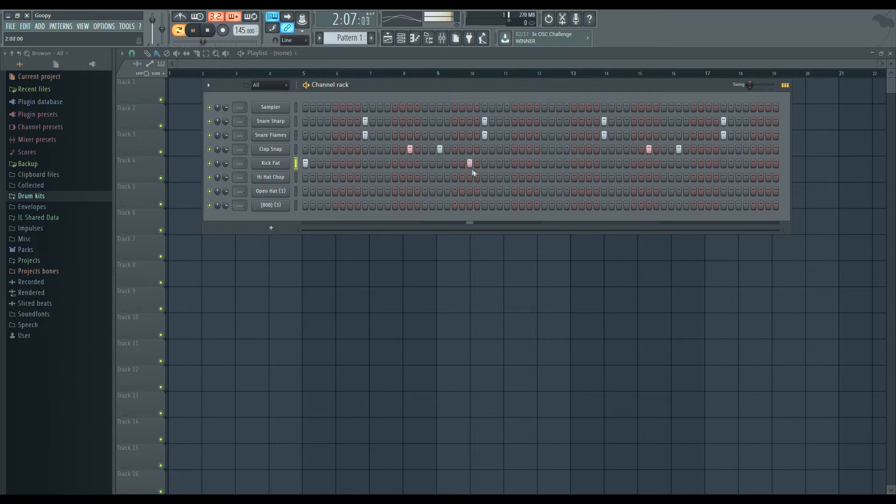
{"action": "left_click", "coordinate": [589, 164]}
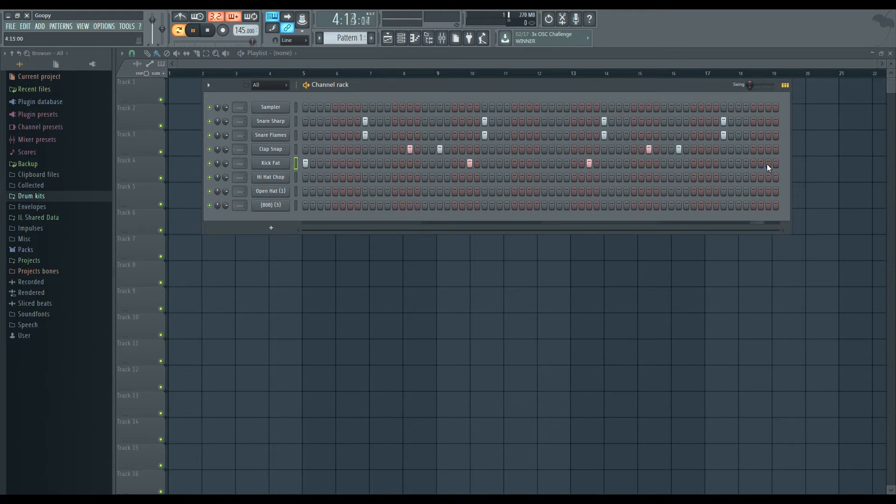
{"action": "key", "text": "space"}
{"action": "left_click", "coordinate": [590, 164]}
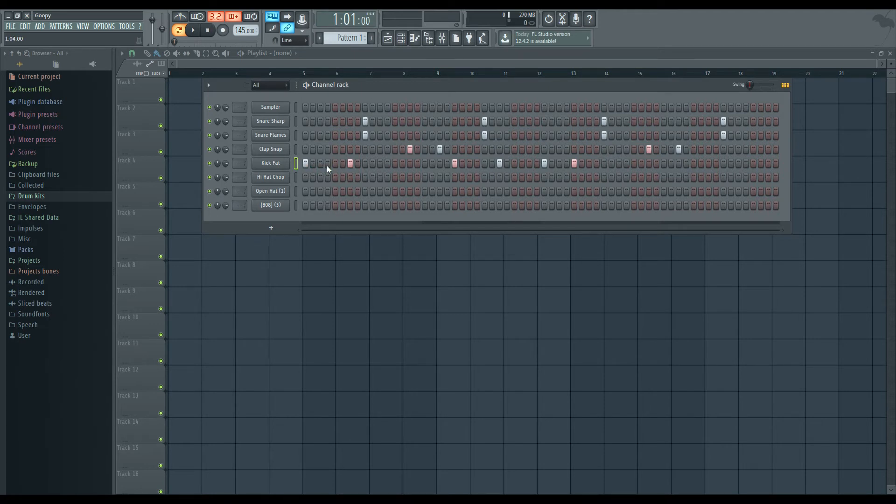
Try alternative opening Kick Fat hits on steps 4 and 2
{"action": "key", "text": "space"}
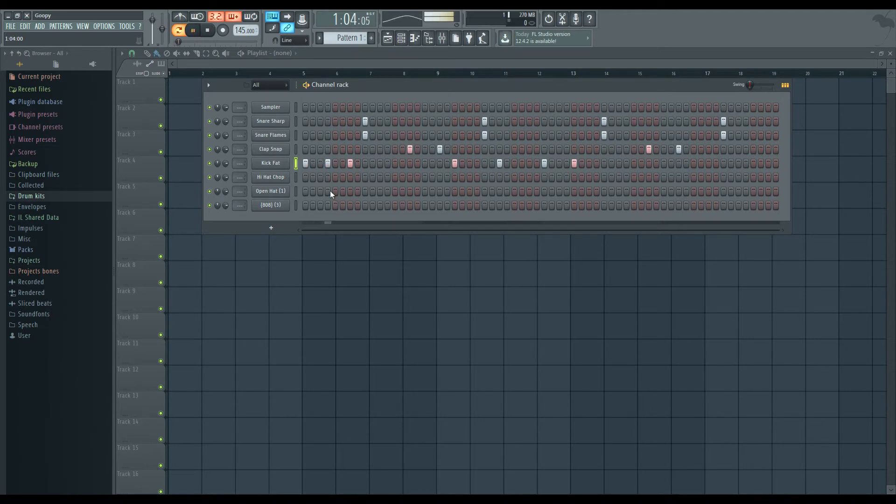
{"action": "key", "text": "space"}
{"action": "right_click", "coordinate": [327, 163]}
{"action": "right_click", "coordinate": [305, 163]}
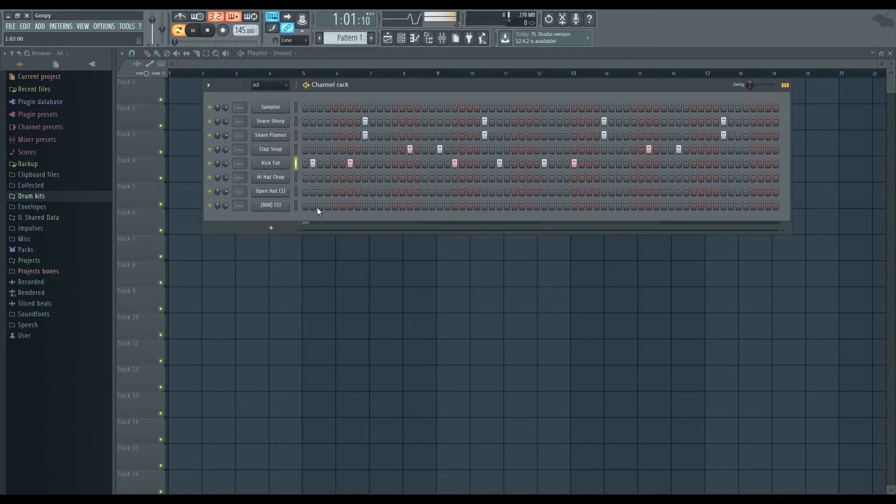
{"action": "right_click", "coordinate": [310, 163]}
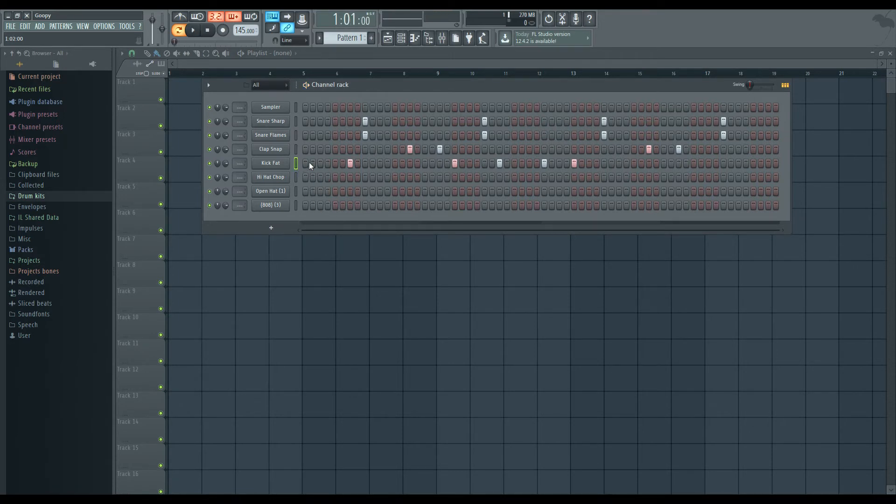
Complete the Kick Fat pattern with hits on steps 1, 55, 61 and 63 and play it
{"action": "left_click", "coordinate": [386, 163]}
{"action": "key", "text": "space"}
{"action": "key", "text": "space"}
Select all Kick Fat notes in the piano roll and raise their velocity to 100%
{"action": "left_click", "coordinate": [270, 163]}
{"action": "left_click", "coordinate": [223, 178]}
{"action": "left_click", "coordinate": [234, 175]}
{"action": "left_click", "coordinate": [439, 158]}
{"action": "key", "text": "F7"}
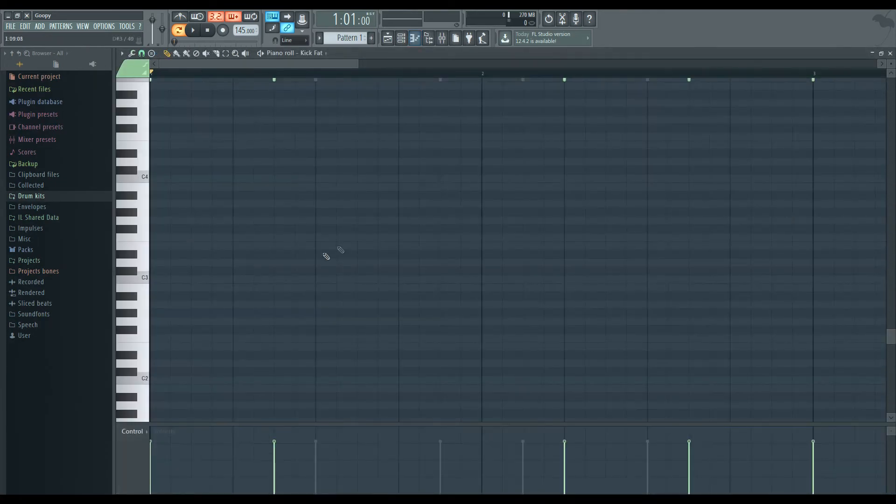
{"action": "key", "text": "ctrl+a"}
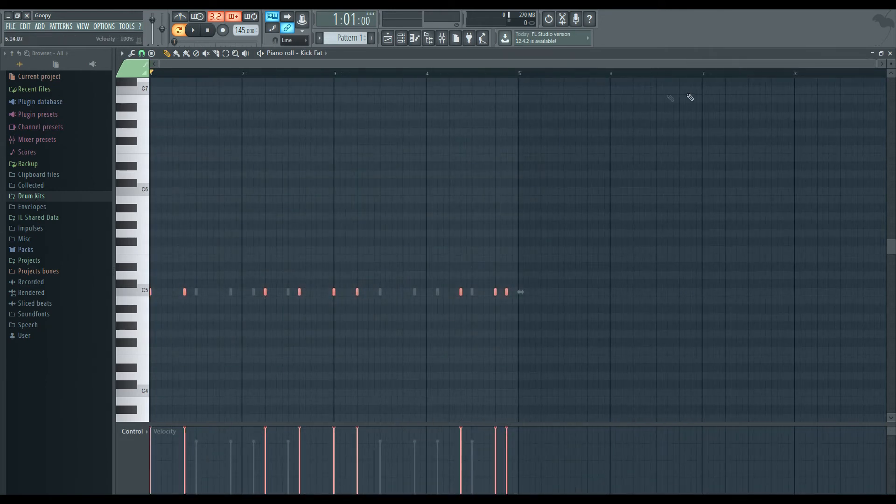
Return from the piano roll to the channel rack and play the drum pattern
{"action": "left_click", "coordinate": [414, 38]}
{"action": "left_click", "coordinate": [405, 39]}
{"action": "left_click", "coordinate": [413, 40]}
{"action": "left_click", "coordinate": [413, 39]}
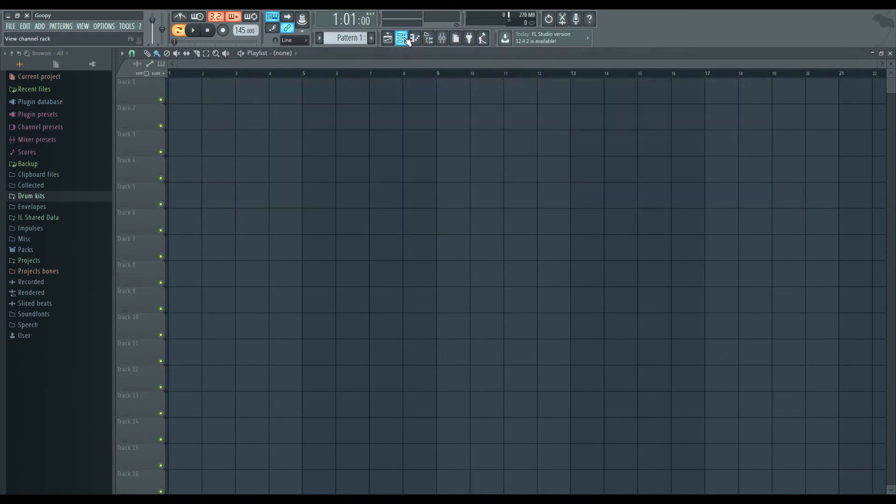
{"action": "left_click", "coordinate": [412, 39]}
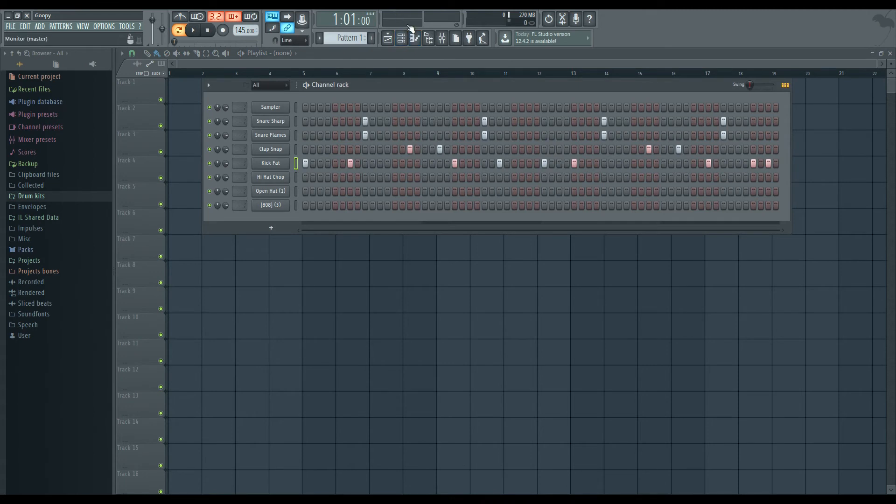
{"action": "key", "text": "space"}
{"action": "key", "text": "space"}
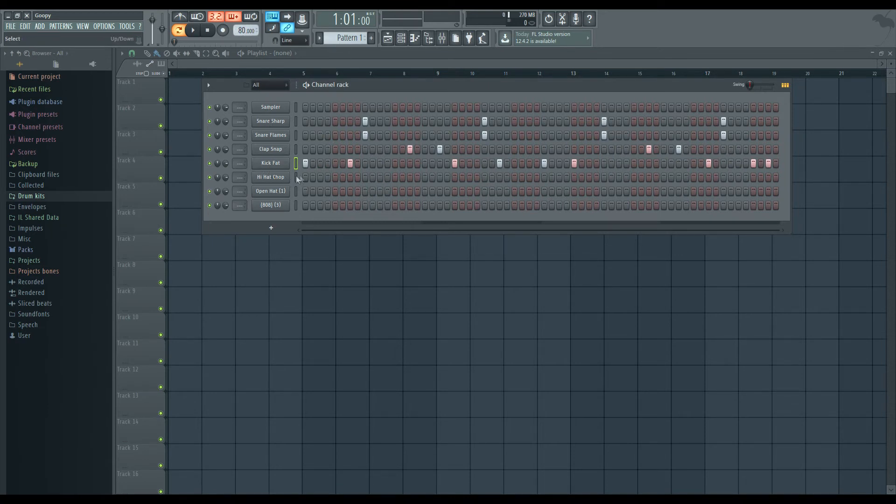
Fill the whole Hi Hat Chop row with hits and set the tempo to 145 BPM
{"action": "left_click", "coordinate": [296, 177]}
{"action": "left_click_drag", "start_coordinate": [306, 177], "coordinate": [771, 175]}
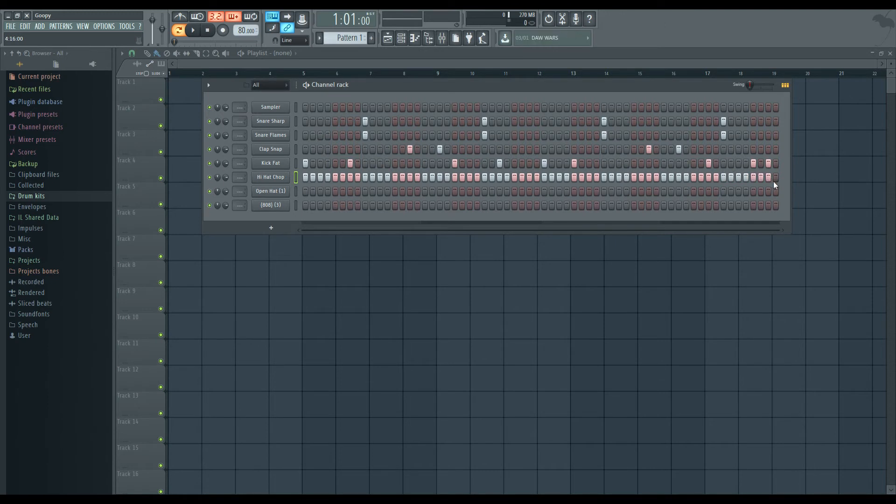
{"action": "left_click_drag", "start_coordinate": [241, 31], "coordinate": [241, 0]}
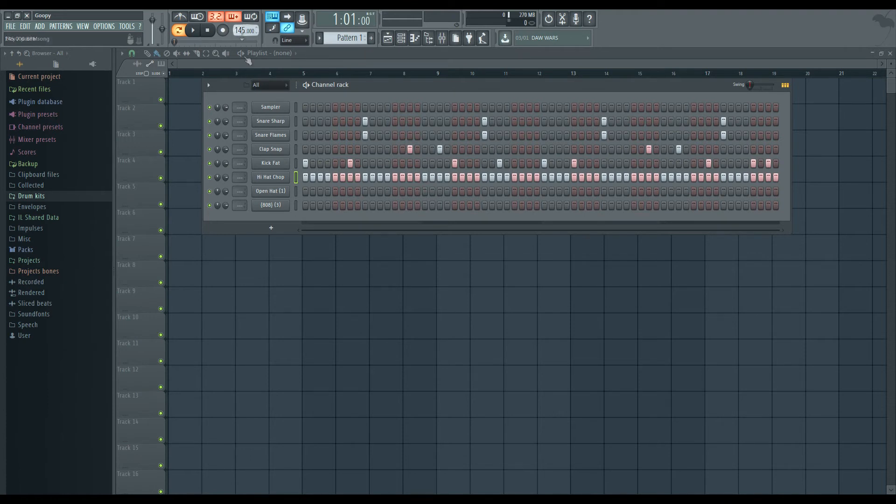
Refill the Hi Hat Chop channel with a hit on every second step and play the pattern
{"action": "left_click", "coordinate": [410, 212]}
{"action": "right_click", "coordinate": [267, 178]}
{"action": "left_click", "coordinate": [388, 211]}
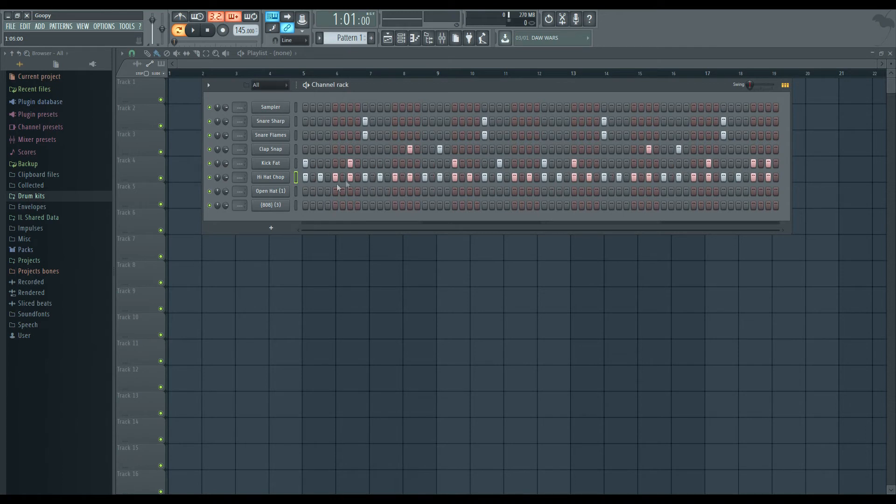
{"action": "key", "text": "space"}
{"action": "key", "text": "space"}
Open the Hi Hat Chop channel in the piano roll and delete its first two notes
{"action": "key", "text": "F7"}
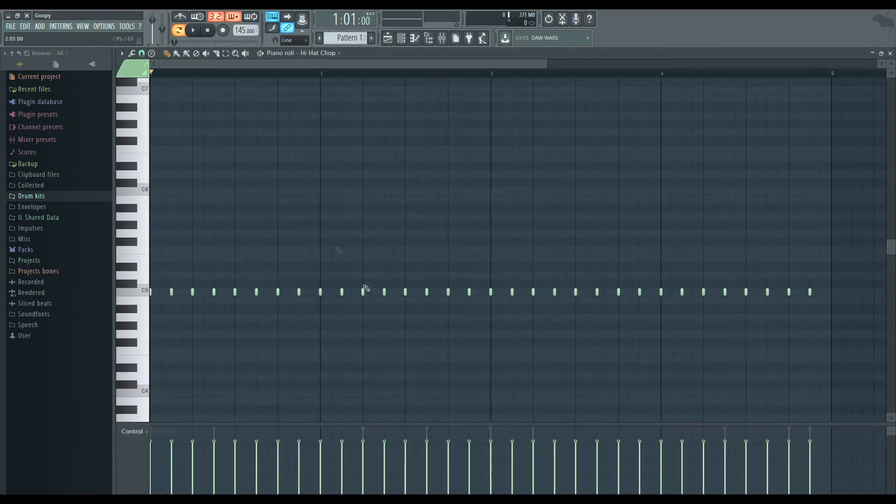
{"action": "scroll", "coordinate": [202, 242], "scroll_direction": "down", "scroll_amount": 2}
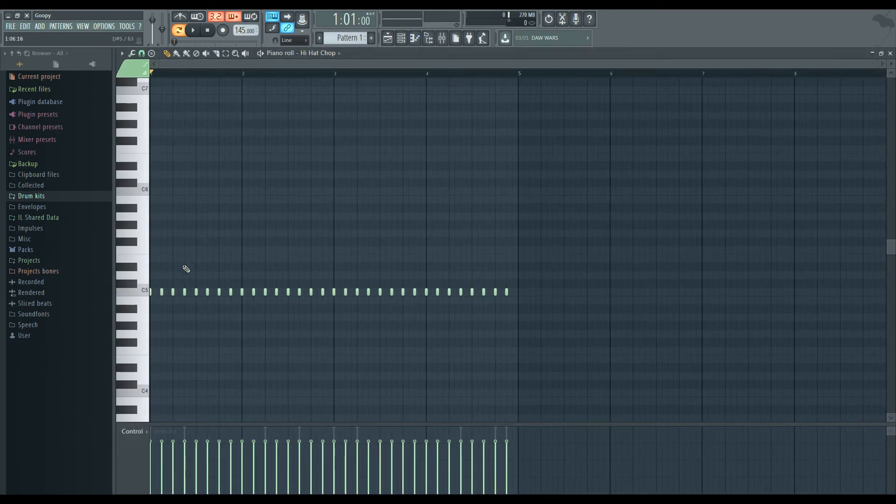
{"action": "scroll", "coordinate": [210, 249], "scroll_direction": "up", "scroll_amount": 3}
{"action": "scroll", "coordinate": [210, 249], "scroll_direction": "up", "scroll_amount": 2}
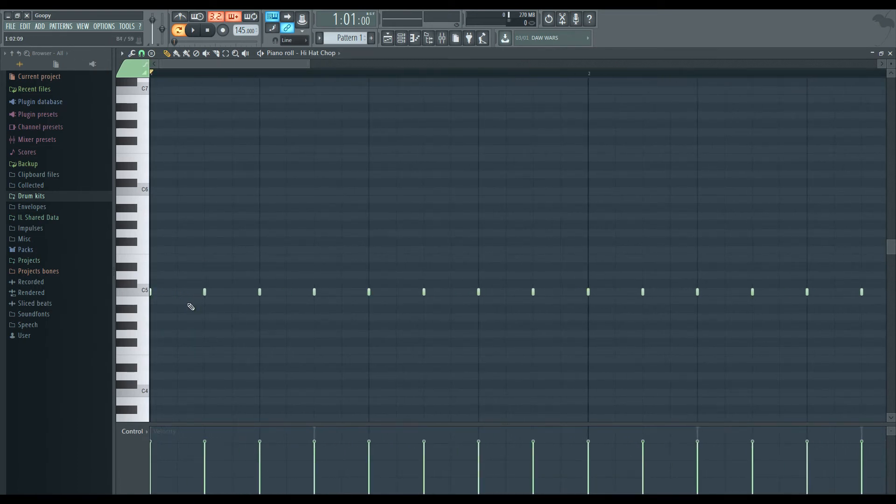
{"action": "scroll", "coordinate": [175, 313], "scroll_direction": "down", "scroll_amount": 3}
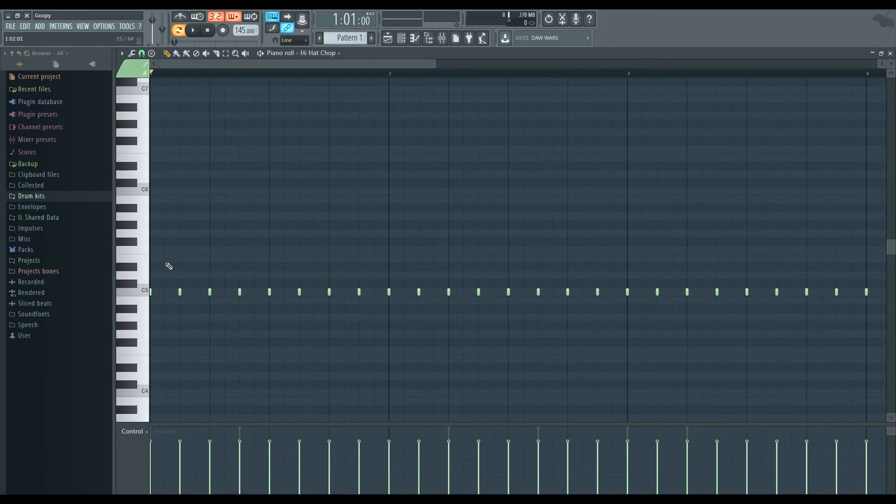
{"action": "right_click", "coordinate": [151, 293]}
{"action": "right_click", "coordinate": [179, 294]}
Draw four consecutive C5 notes on steps 1 to 4 of bar 1 and play the pattern
{"action": "scroll", "coordinate": [184, 299], "scroll_direction": "down", "scroll_amount": 2}
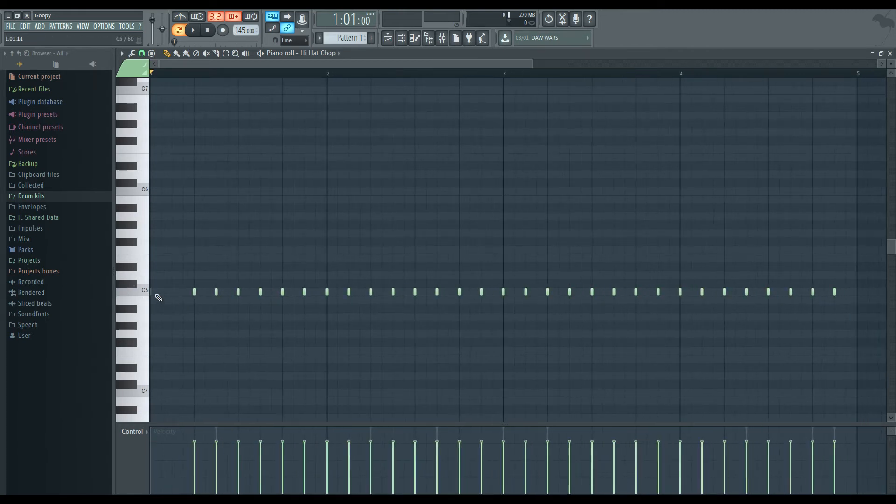
{"action": "left_click", "coordinate": [154, 293]}
{"action": "left_click", "coordinate": [174, 294]}
{"action": "right_click", "coordinate": [175, 293]}
{"action": "left_click_drag", "start_coordinate": [170, 293], "coordinate": [163, 291]}
{"action": "left_click", "coordinate": [165, 292]}
{"action": "left_click", "coordinate": [187, 292]}
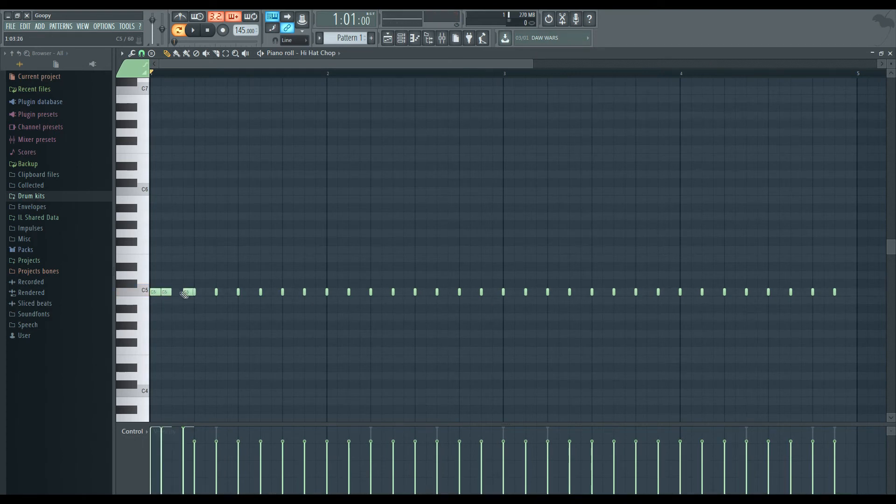
{"action": "left_click", "coordinate": [176, 292]}
{"action": "key", "text": "space"}
{"action": "key", "text": "space"}
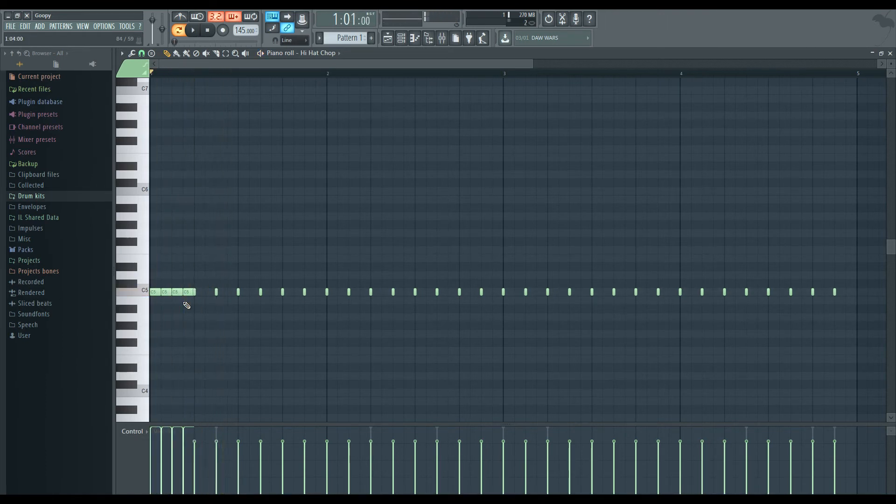
Delete the short hi-hat note on step 5, chop the first two C5 notes in half, and play the pattern
{"action": "right_click", "coordinate": [195, 292]}
{"action": "left_click_drag", "start_coordinate": [158, 303], "coordinate": [174, 287]}
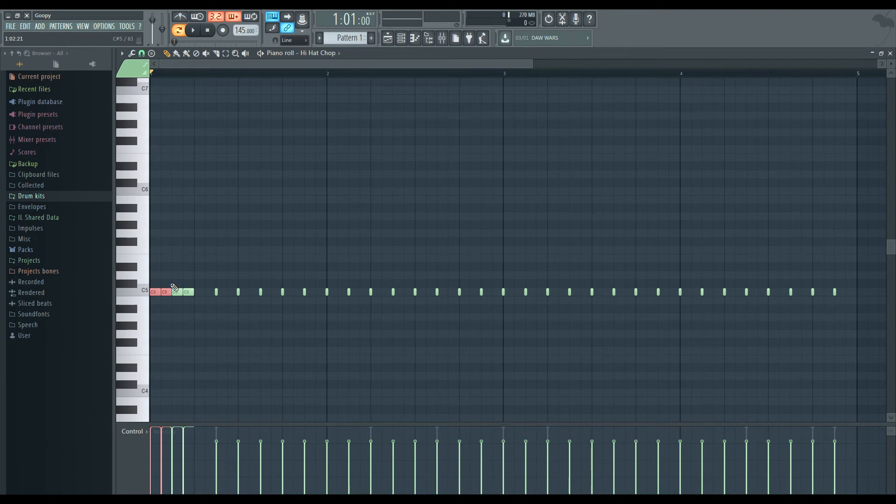
{"action": "key", "text": "ctrl+u"}
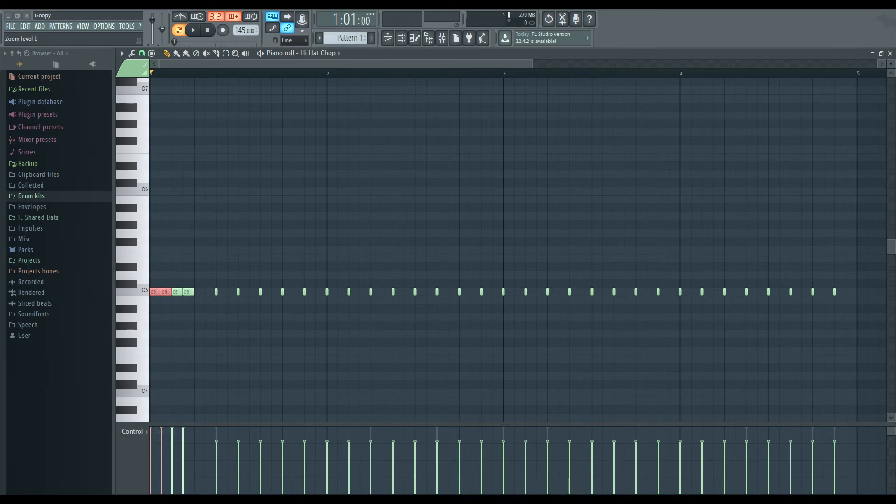
{"action": "key", "text": "alt+u"}
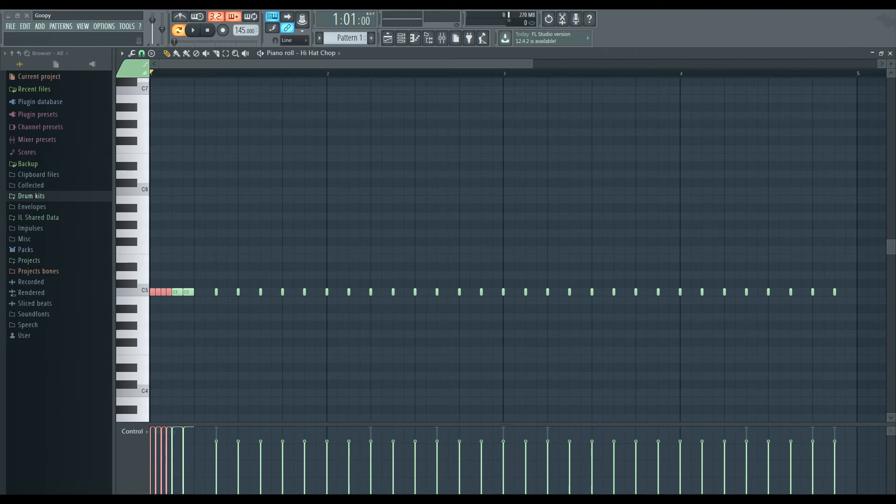
{"action": "key", "text": "space"}
{"action": "key", "text": "space"}
Extend the opening hi-hat roll with a C5 note on step 5 and play it
{"action": "left_click", "coordinate": [199, 292]}
{"action": "key", "text": "space"}
{"action": "key", "text": "space"}
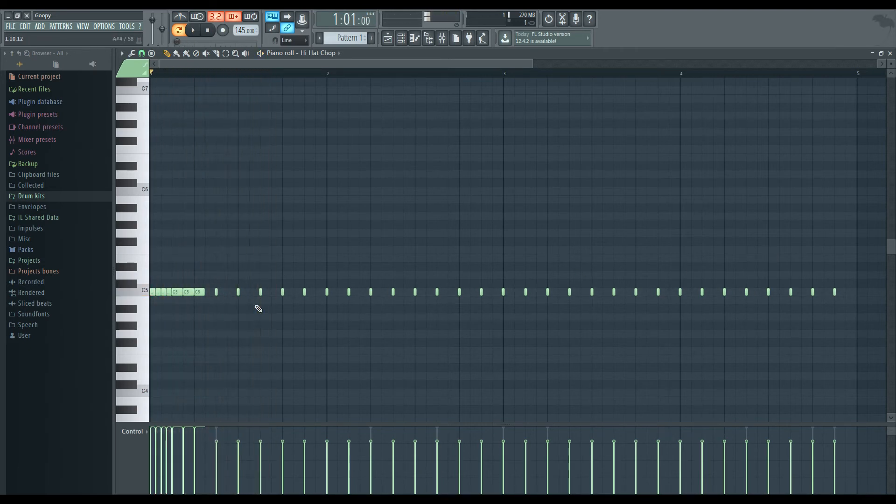
Move the hi-hat note on step 11 of bar 1 up to D#5 and play the pattern
{"action": "scroll", "coordinate": [200, 314], "scroll_direction": "down", "scroll_amount": 3}
{"action": "scroll", "coordinate": [175, 313], "scroll_direction": "up", "scroll_amount": 3}
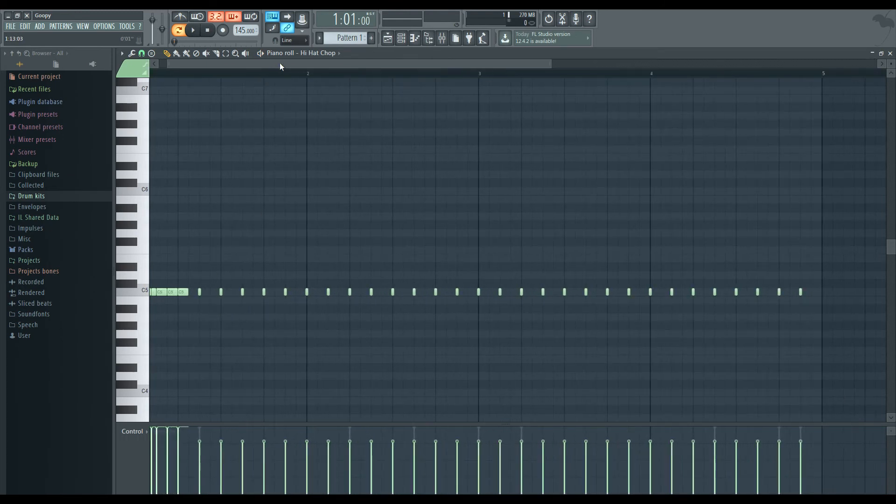
{"action": "left_click_drag", "start_coordinate": [280, 67], "coordinate": [272, 66]}
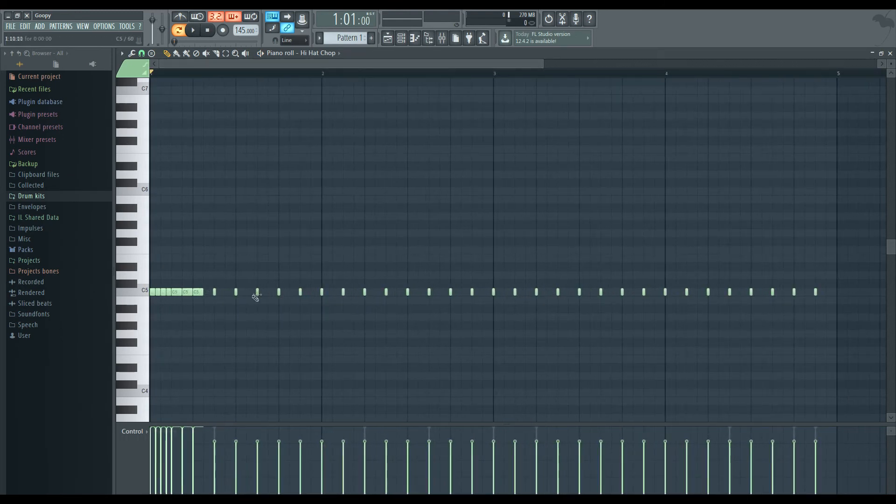
{"action": "scroll", "coordinate": [252, 345], "scroll_direction": "down", "scroll_amount": 2}
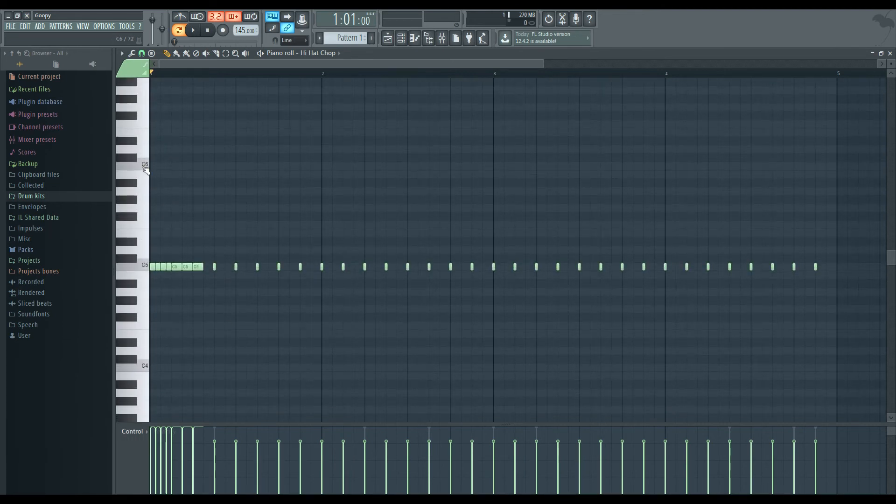
{"action": "scroll", "coordinate": [145, 169], "scroll_direction": "down", "scroll_amount": 5}
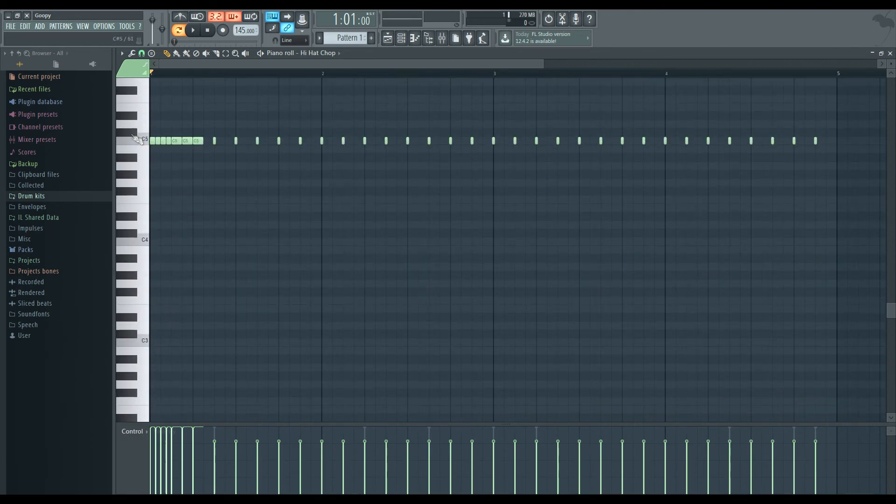
{"action": "scroll", "coordinate": [145, 151], "scroll_direction": "up", "scroll_amount": 3}
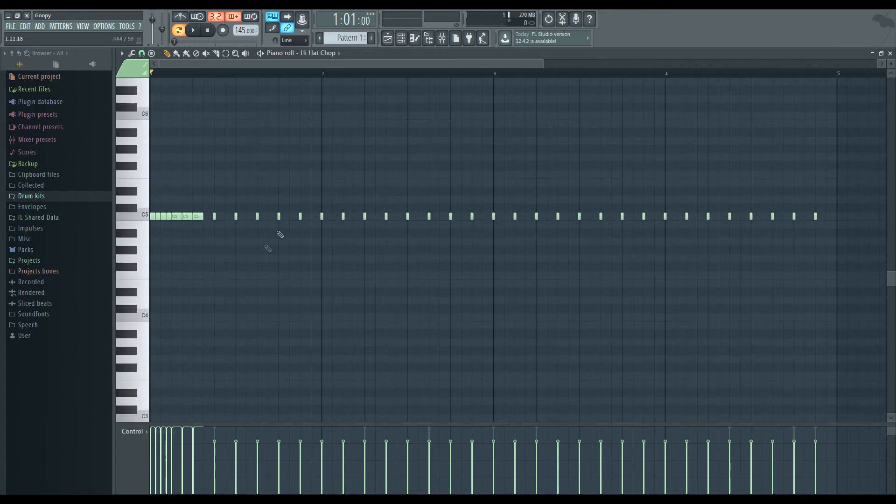
{"action": "left_click", "coordinate": [258, 216]}
{"action": "key", "text": "space"}
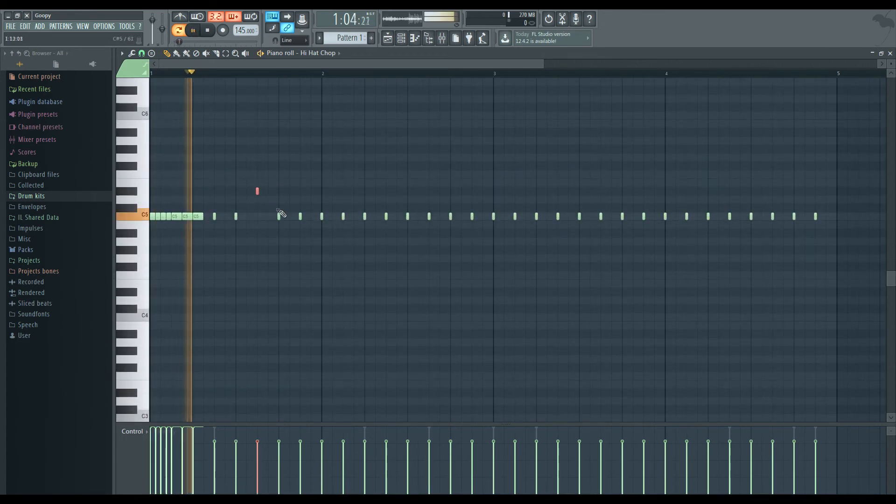
{"action": "key", "text": "space"}
Lower the hi-hat note on step 15 of bar 1 to G#4 and play the pattern
{"action": "left_click_drag", "start_coordinate": [296, 225], "coordinate": [309, 213]}
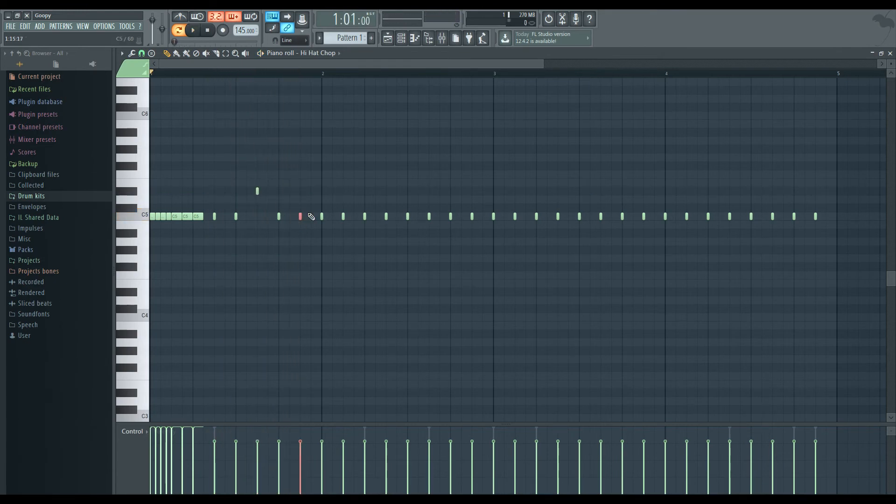
{"action": "key", "text": "shift+Left"}
{"action": "key", "text": "shift+Down"}
{"action": "key", "text": "shift+Down"}
{"action": "key", "text": "shift+Right"}
{"action": "key", "text": "shift+Right"}
{"action": "key", "text": "shift+Left"}
{"action": "key", "text": "shift+Down"}
{"action": "key", "text": "space"}
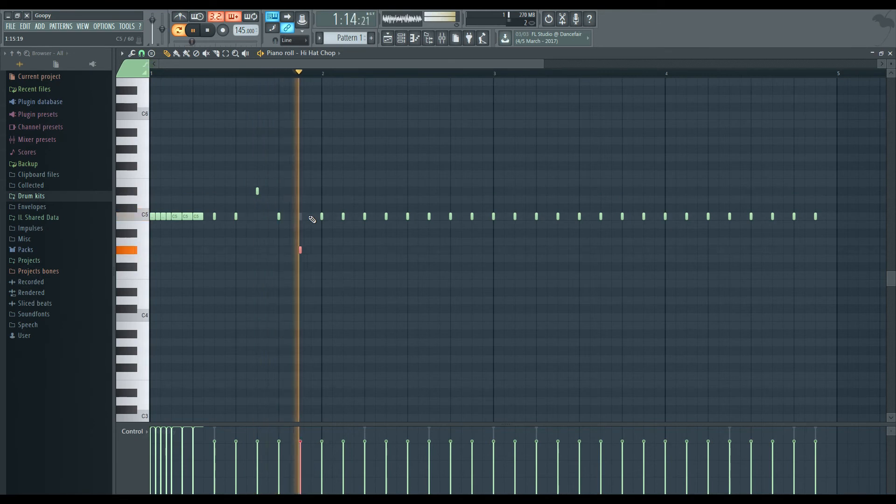
{"action": "key", "text": "space"}
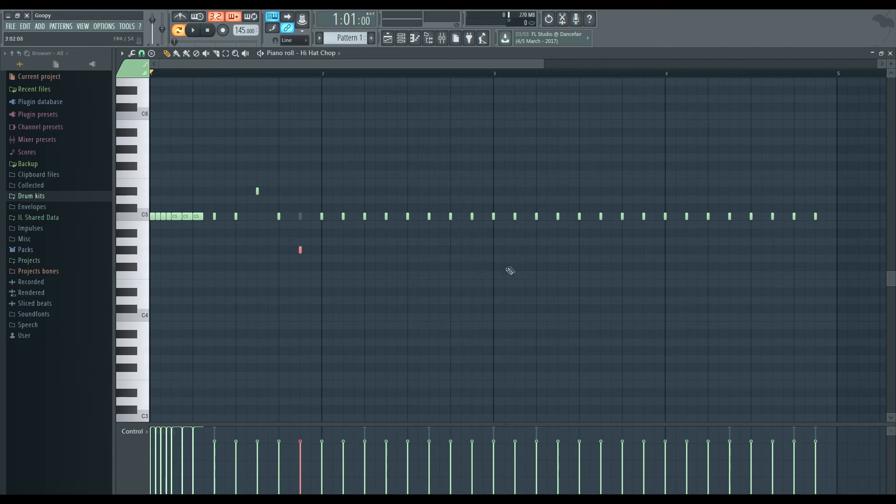
Replace the three short notes from step 5 of bar 2 with five consecutive C5 notes, and delete all hi-hat notes in bars 3 and 4
{"action": "right_click", "coordinate": [364, 216]}
{"action": "right_click", "coordinate": [365, 216]}
{"action": "left_click", "coordinate": [367, 216]}
{"action": "left_click", "coordinate": [377, 217]}
{"action": "right_click", "coordinate": [386, 216]}
{"action": "left_click", "coordinate": [389, 217]}
{"action": "left_click", "coordinate": [400, 217]}
{"action": "right_click", "coordinate": [408, 216]}
{"action": "left_click", "coordinate": [411, 217]}
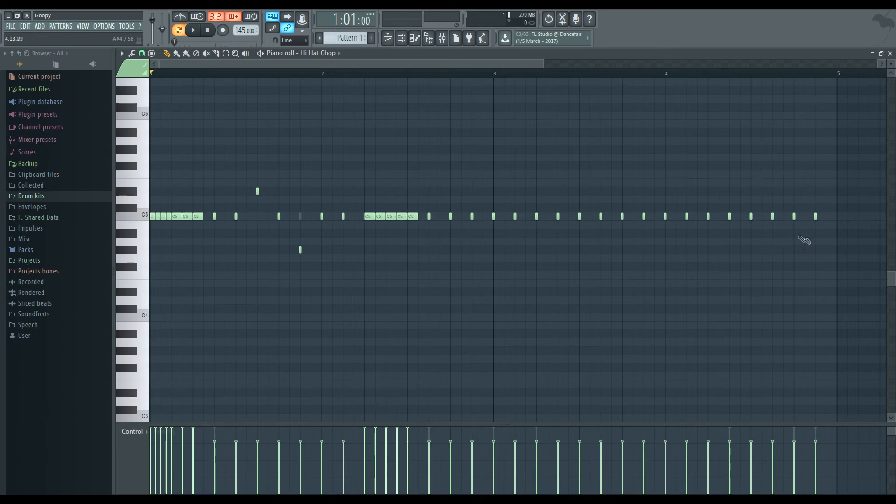
{"action": "left_click_drag", "start_coordinate": [825, 238], "coordinate": [494, 163]}
{"action": "key", "text": "Delete"}
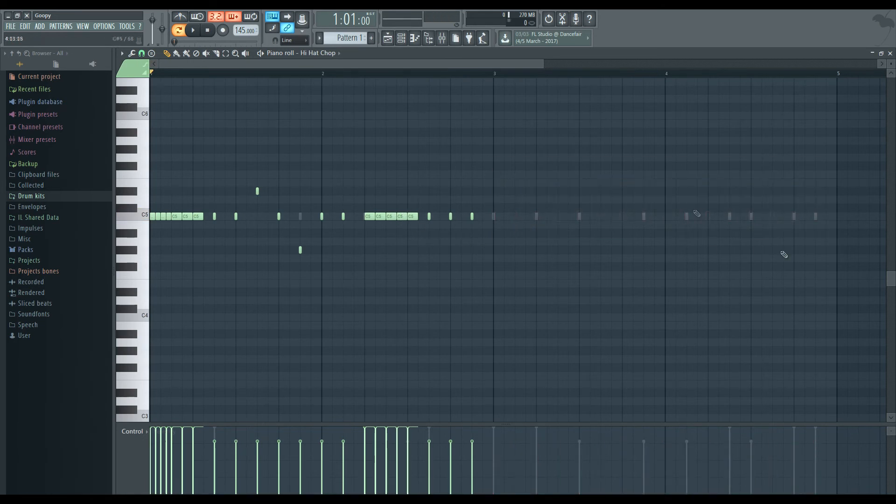
{"action": "key", "text": "ctrl+a"}
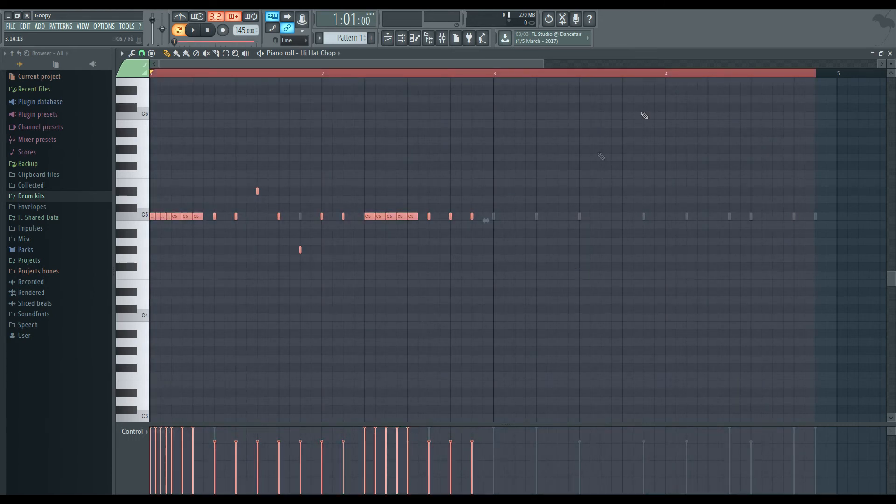
{"action": "left_click_drag", "start_coordinate": [818, 74], "coordinate": [636, 75]}
{"action": "left_click", "coordinate": [472, 74]}
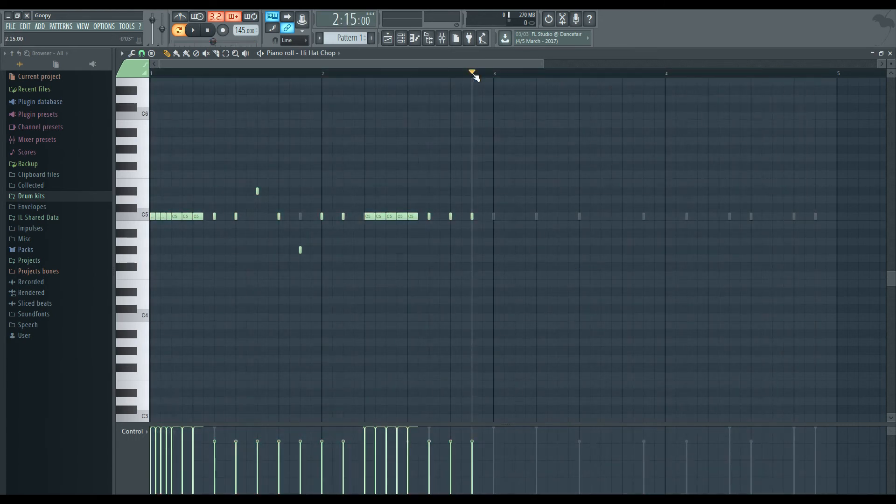
Select all hi-hat notes and duplicate the two-bar pattern into bars 3 and 4
{"action": "scroll", "coordinate": [537, 250], "scroll_direction": "up", "scroll_amount": 1}
{"action": "key", "text": "ctrl+a"}
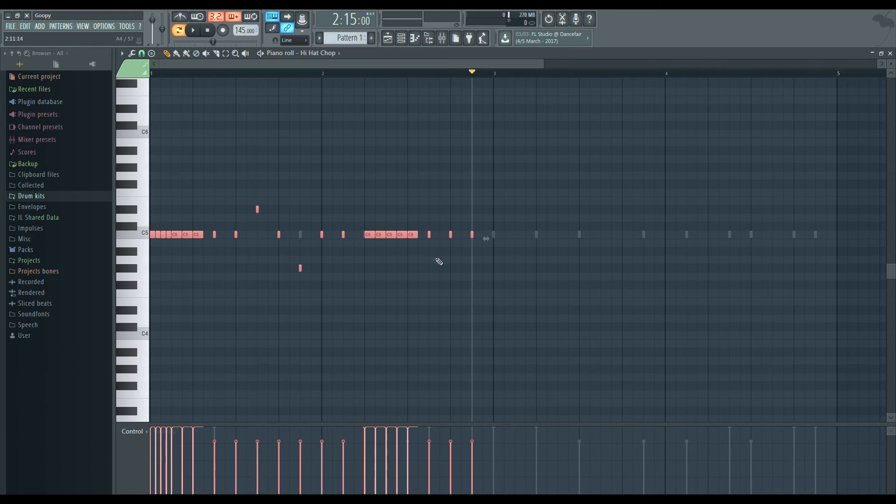
{"action": "key", "text": "ctrl+b"}
{"action": "scroll", "coordinate": [469, 281], "scroll_direction": "down", "scroll_amount": 1}
{"action": "scroll", "coordinate": [469, 282], "scroll_direction": "down", "scroll_amount": 1}
Add a C5 hi-hat note on the last step of bar 2 and play the pattern from the start
{"action": "left_click", "coordinate": [332, 228]}
{"action": "key", "text": "space"}
{"action": "key", "text": "space"}
{"action": "left_click", "coordinate": [209, 31]}
{"action": "key", "text": "space"}
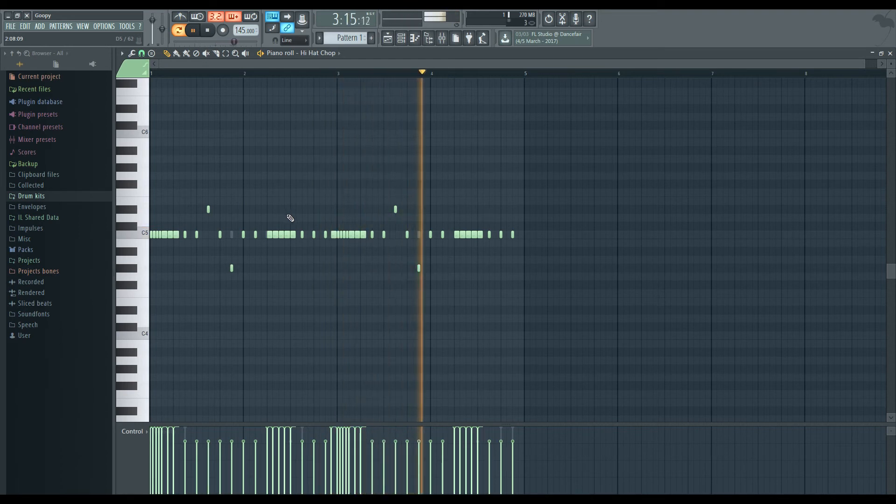
{"action": "key", "text": "space"}
Show the channel rack and fill the Open Hat (1) channel with a hit every four steps
{"action": "left_click", "coordinate": [401, 38]}
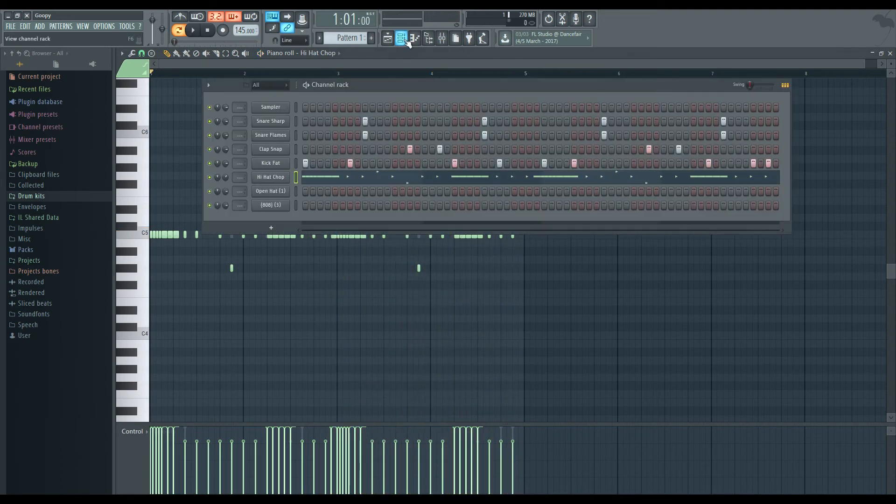
{"action": "left_click", "coordinate": [333, 191]}
{"action": "left_click", "coordinate": [399, 228]}
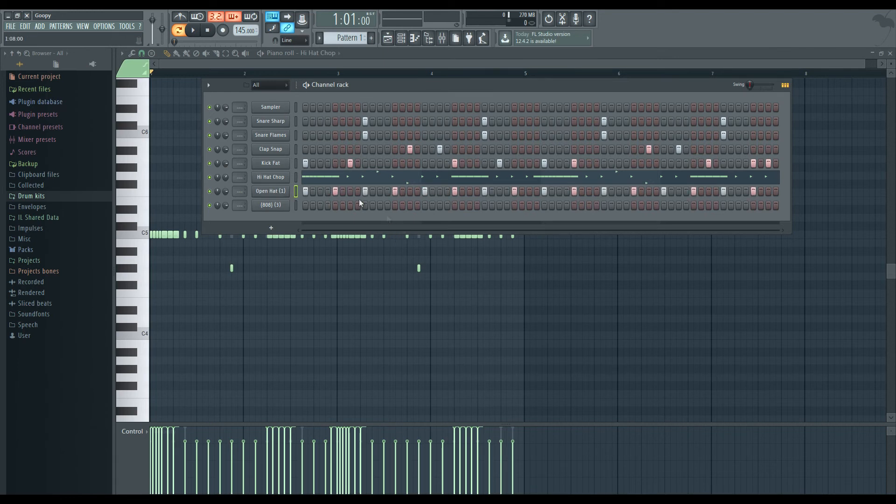
Refill the Open Hat (1) channel with a hit every eight steps and play the pattern
{"action": "right_click", "coordinate": [307, 192]}
{"action": "right_click", "coordinate": [364, 193]}
{"action": "right_click", "coordinate": [287, 191]}
{"action": "left_click", "coordinate": [385, 238]}
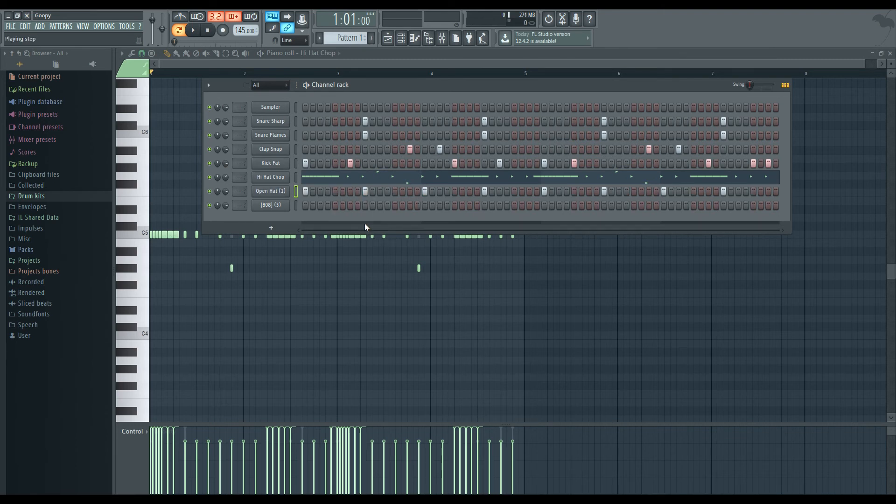
{"action": "key", "text": "space"}
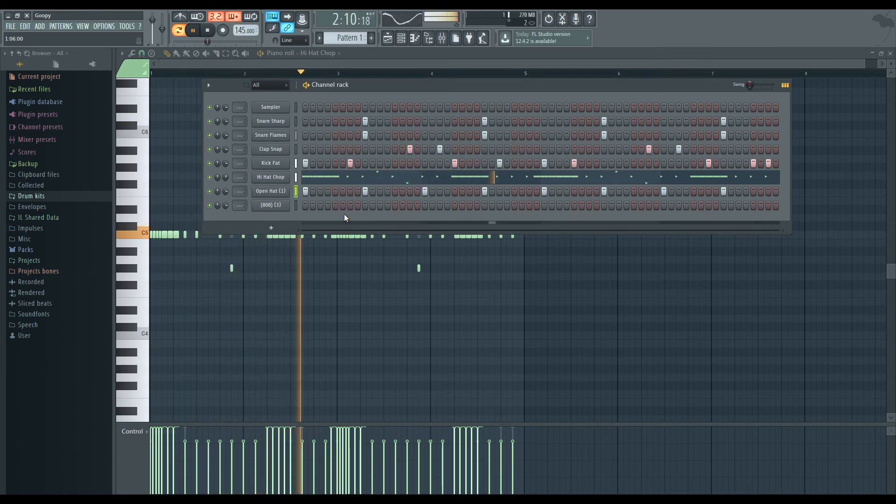
{"action": "key", "text": "space"}
Clear the Open Hat (1) row, place hits on steps 5, 11, 21, 37 and 53, and play the pattern
{"action": "left_click_drag", "start_coordinate": [735, 191], "coordinate": [311, 189]}
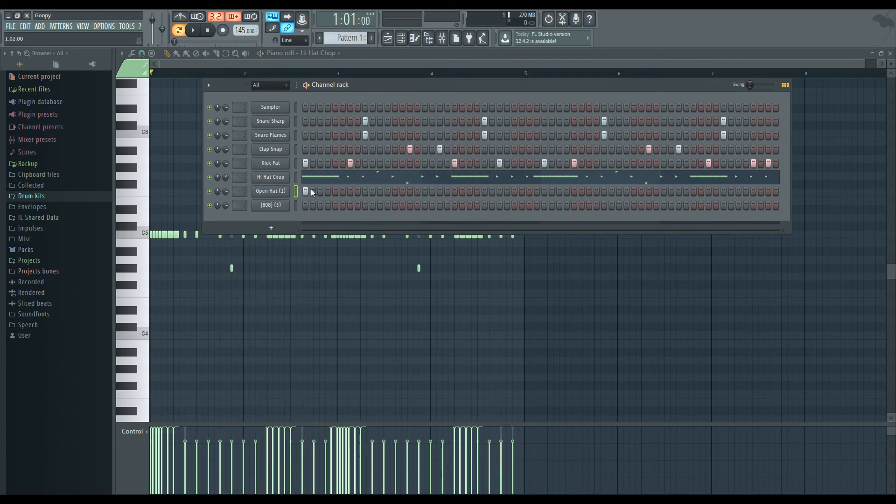
{"action": "left_click", "coordinate": [335, 191]}
{"action": "left_click", "coordinate": [455, 192]}
{"action": "key", "text": "space"}
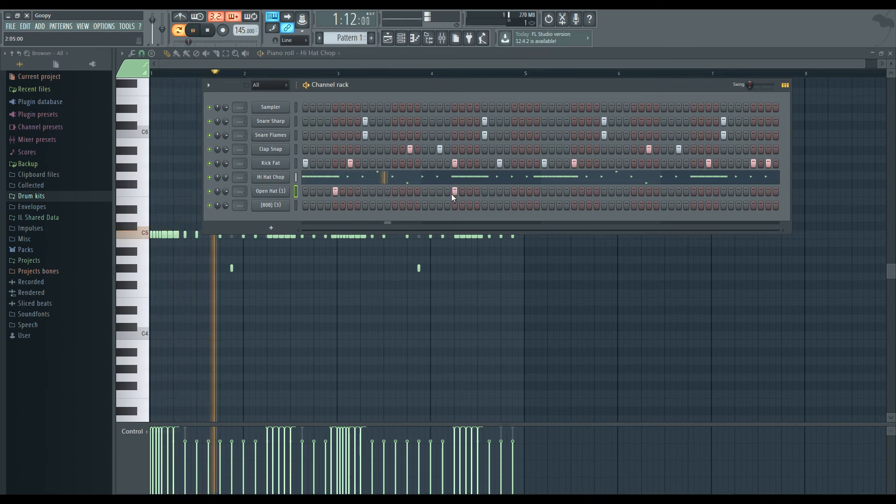
{"action": "left_click", "coordinate": [575, 191]}
{"action": "left_click", "coordinate": [694, 192]}
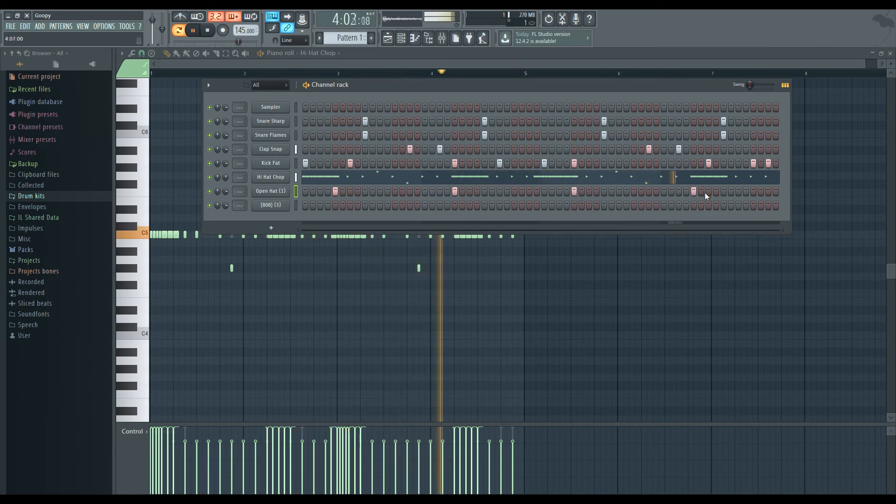
{"action": "key", "text": "space"}
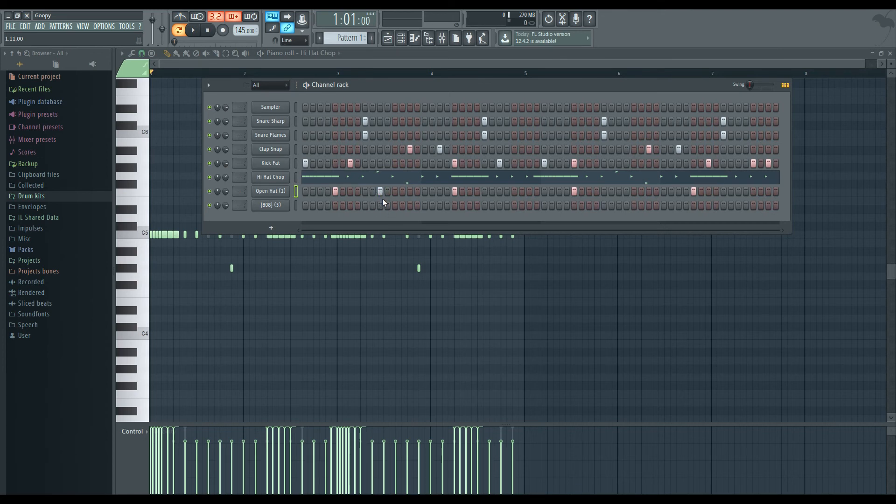
{"action": "key", "text": "space"}
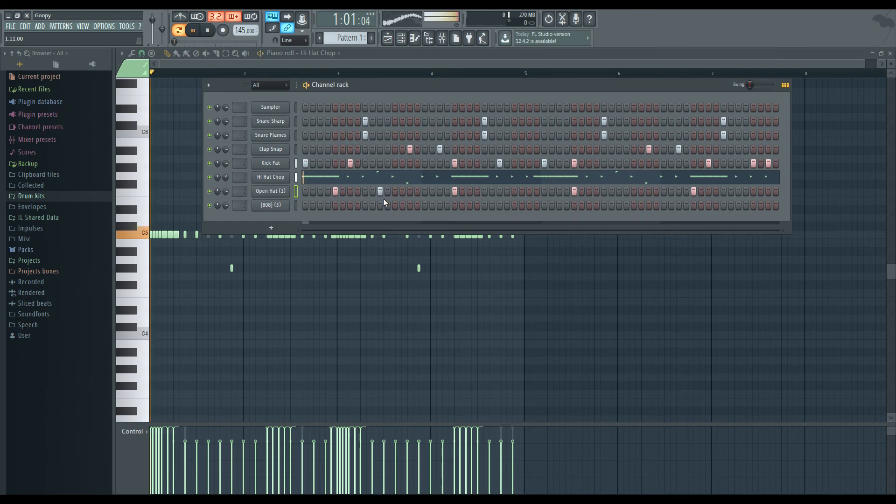
Remove the Open Hat (1) hit on step 11 and stop playback
{"action": "left_click", "coordinate": [381, 192]}
{"action": "key", "text": "space"}
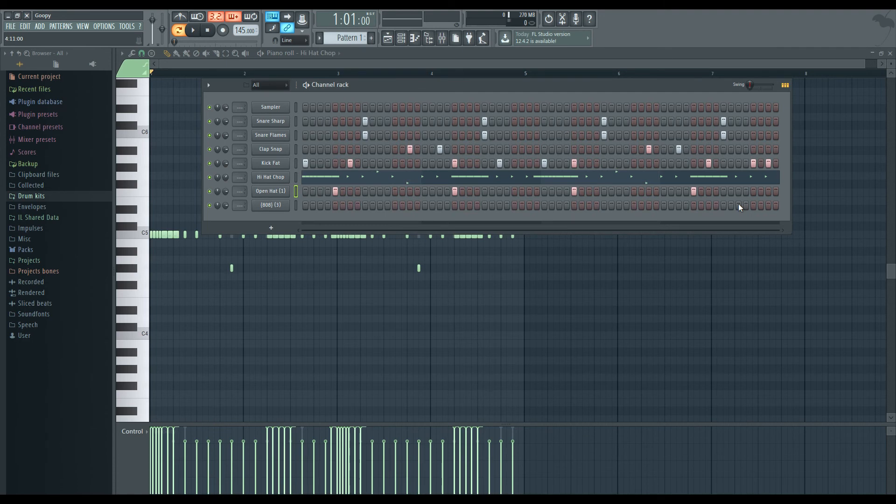
Enable the (808) (3) channel's volume envelope with a long hold and minimum attack, decay, sustain and release
{"action": "left_click", "coordinate": [276, 206]}
{"action": "left_click", "coordinate": [262, 271]}
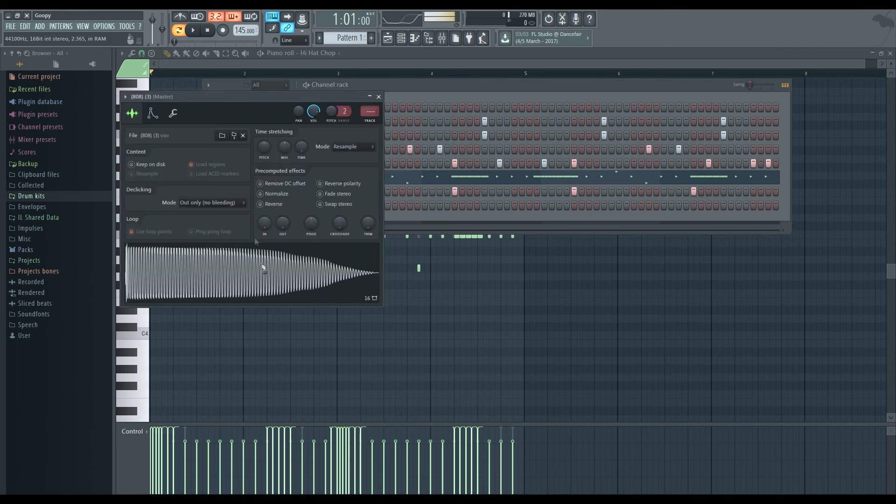
{"action": "left_click", "coordinate": [173, 115]}
{"action": "left_click", "coordinate": [153, 113]}
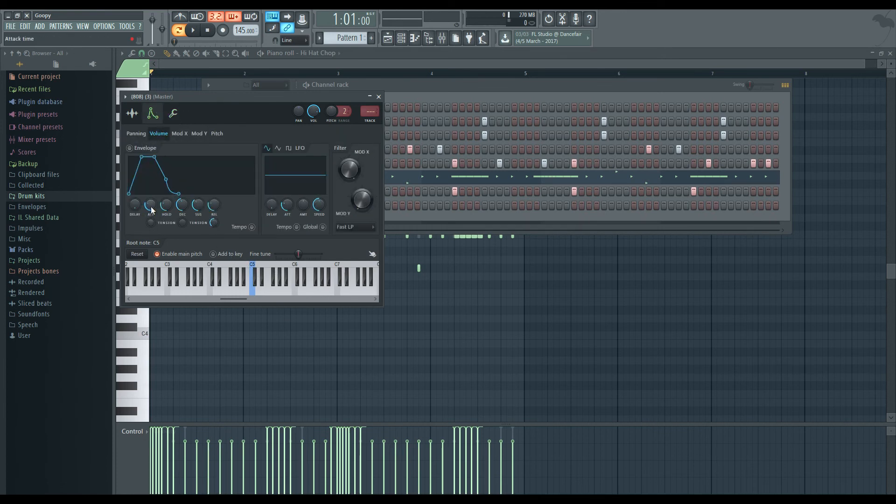
{"action": "mouse_move", "coordinate": [151, 207]}
{"action": "left_mouse_down"}
{"action": "mouse_move", "coordinate": [151, 238]}
{"action": "mouse_move", "coordinate": [167, 154]}
{"action": "left_mouse_up"}
{"action": "mouse_move", "coordinate": [183, 206]}
{"action": "left_mouse_down"}
{"action": "mouse_move", "coordinate": [182, 242]}
{"action": "mouse_move", "coordinate": [200, 243]}
{"action": "left_mouse_up"}
{"action": "left_click_drag", "start_coordinate": [214, 204], "coordinate": [214, 242]}
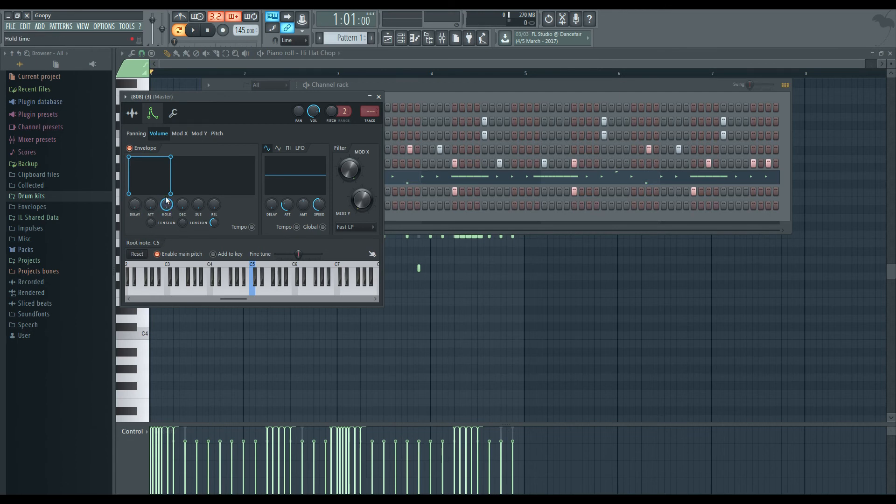
Detect the 808 sample's pitch regions in Edison and set the (808) (3) channel's root note to E5
{"action": "left_click", "coordinate": [133, 114]}
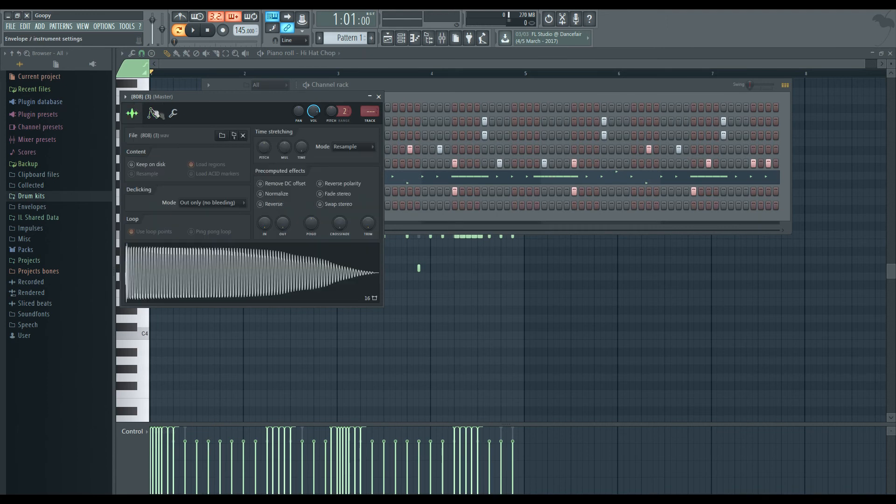
{"action": "double_click", "coordinate": [225, 288]}
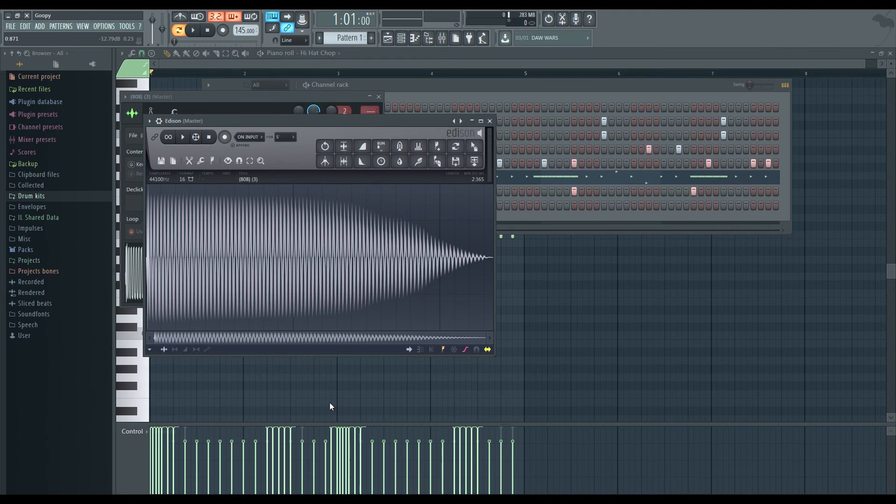
{"action": "key", "text": "alt+b"}
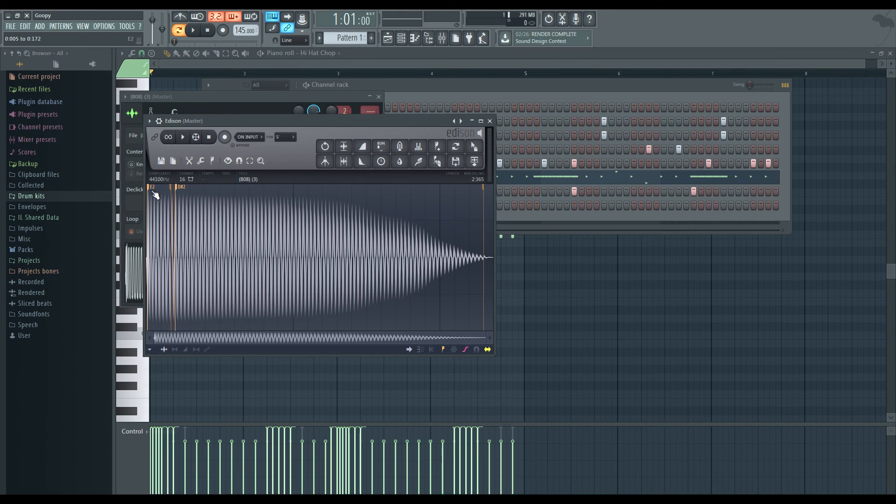
{"action": "left_click", "coordinate": [491, 122]}
{"action": "left_click", "coordinate": [174, 115]}
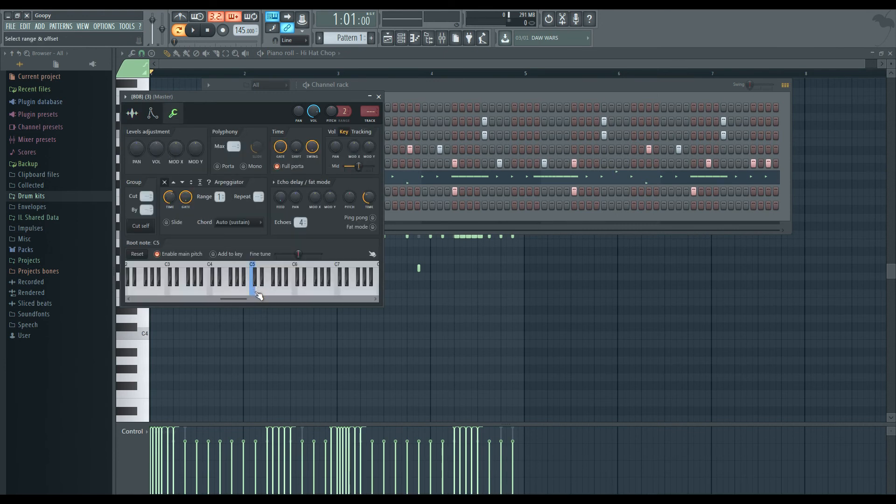
{"action": "left_click", "coordinate": [265, 294]}
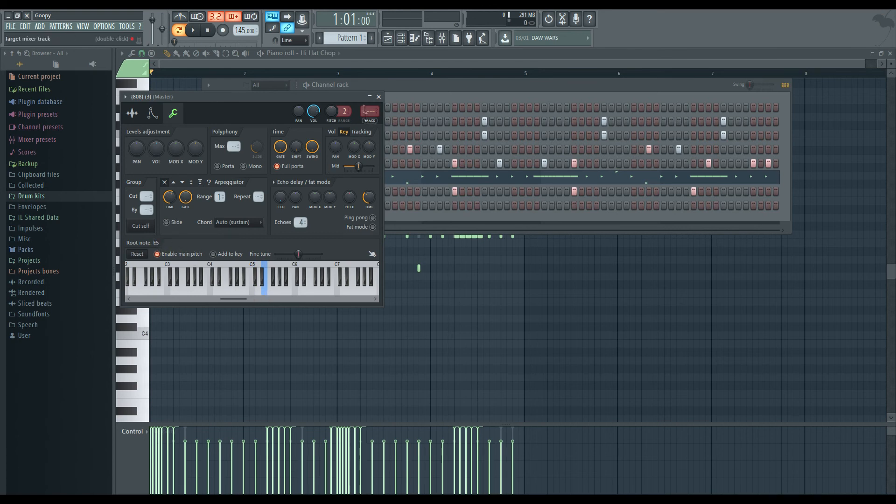
{"action": "left_click", "coordinate": [378, 96]}
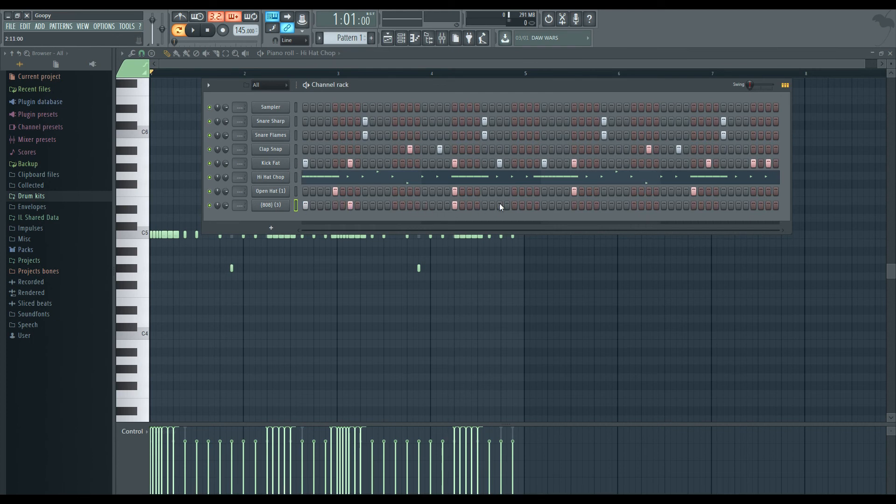
Place (808) (3) hits on steps 1, 7, 21, 27, 33, 37, 53, 61 and 63 and open the channel's piano roll
{"action": "left_click", "coordinate": [694, 205]}
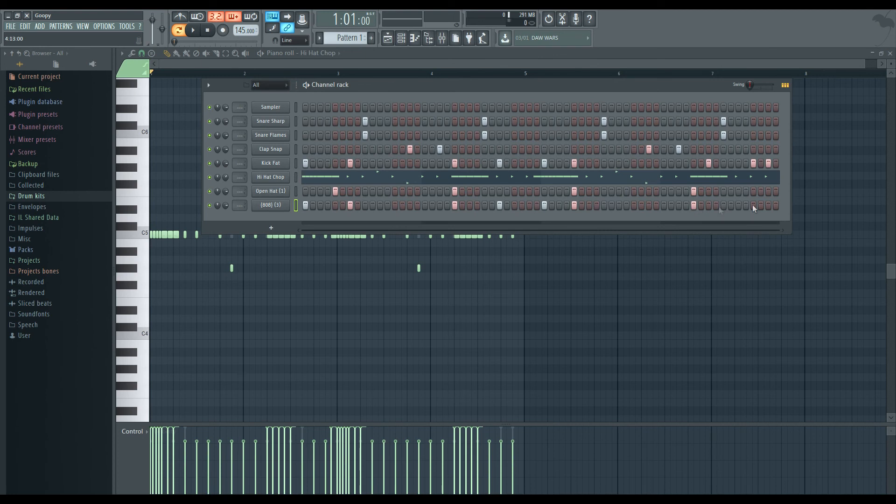
{"action": "left_click", "coordinate": [280, 206]}
Move the second 808 note to E5, the fourth to B4 and the sixth to D5
{"action": "left_click_drag", "start_coordinate": [200, 246], "coordinate": [152, 216]}
{"action": "left_click_drag", "start_coordinate": [170, 248], "coordinate": [204, 222]}
{"action": "key", "text": "Up"}
{"action": "key", "text": "Up"}
{"action": "key", "text": "Up"}
{"action": "left_click_drag", "start_coordinate": [288, 256], "coordinate": [334, 217]}
{"action": "key", "text": "Down"}
{"action": "left_click_drag", "start_coordinate": [352, 247], "coordinate": [375, 231]}
{"action": "key", "text": "Up"}
{"action": "key", "text": "Up"}
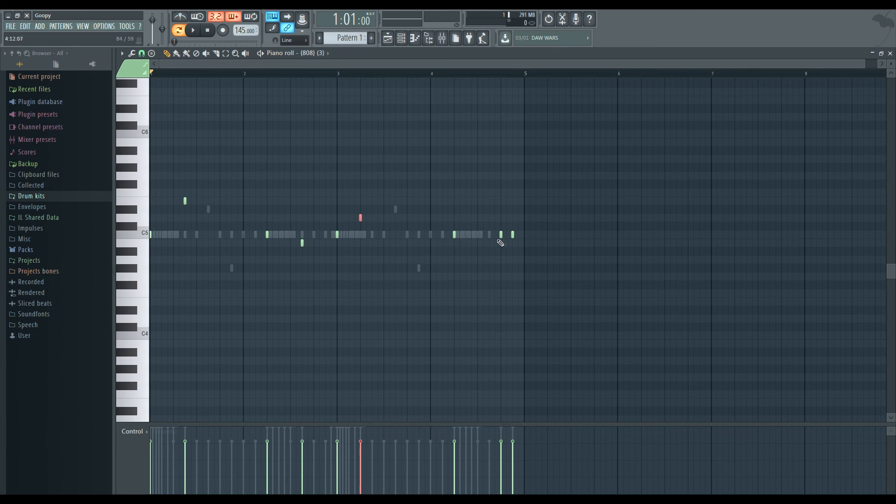
Raise the last 808 note to F5 and add a D#5 note at the start of bar 5
{"action": "left_click_drag", "start_coordinate": [511, 236], "coordinate": [531, 240]}
{"action": "key", "text": "Up"}
{"action": "key", "text": "Up"}
{"action": "key", "text": "Up"}
{"action": "key", "text": "Up"}
{"action": "key", "text": "Up"}
{"action": "left_click", "coordinate": [597, 311], "text": "ctrl"}
{"action": "left_click", "coordinate": [527, 210]}
{"action": "scroll", "coordinate": [530, 220], "scroll_direction": "up", "scroll_amount": 5, "text": "ctrl"}
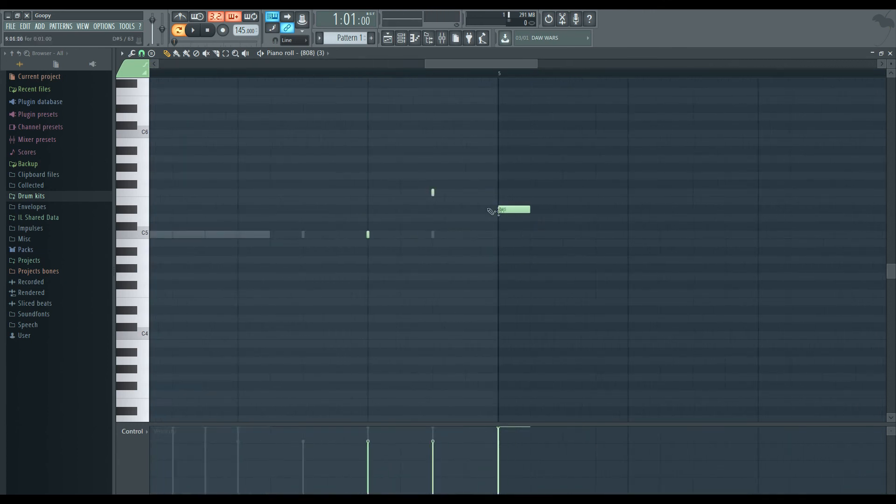
{"action": "left_click", "coordinate": [479, 186]}
{"action": "right_click", "coordinate": [481, 186]}
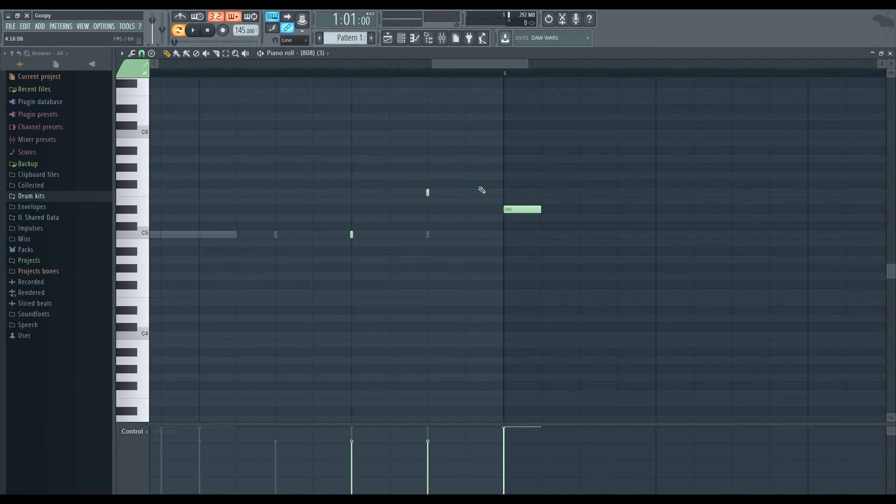
{"action": "scroll", "coordinate": [504, 222], "scroll_direction": "down", "scroll_amount": 5, "text": "ctrl"}
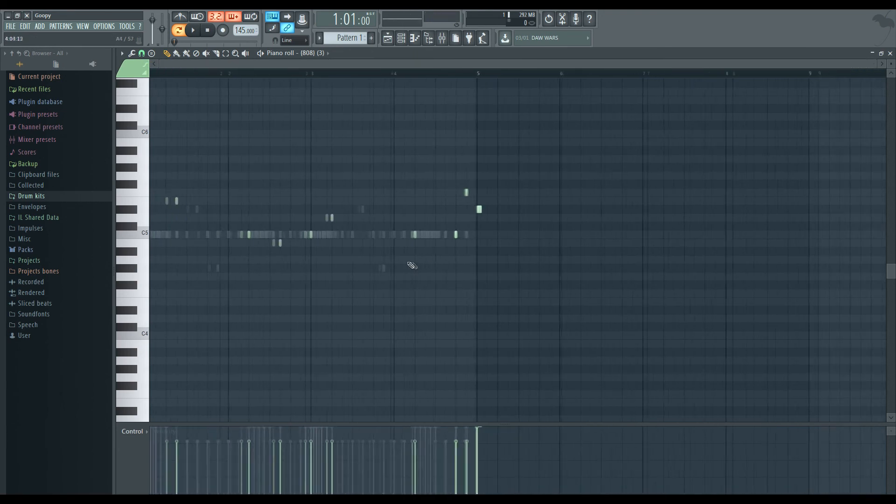
Apply legato to all the 808 notes so each lasts until the next one, and delete the D#5 note at bar 5
{"action": "key", "text": "ctrl+a"}
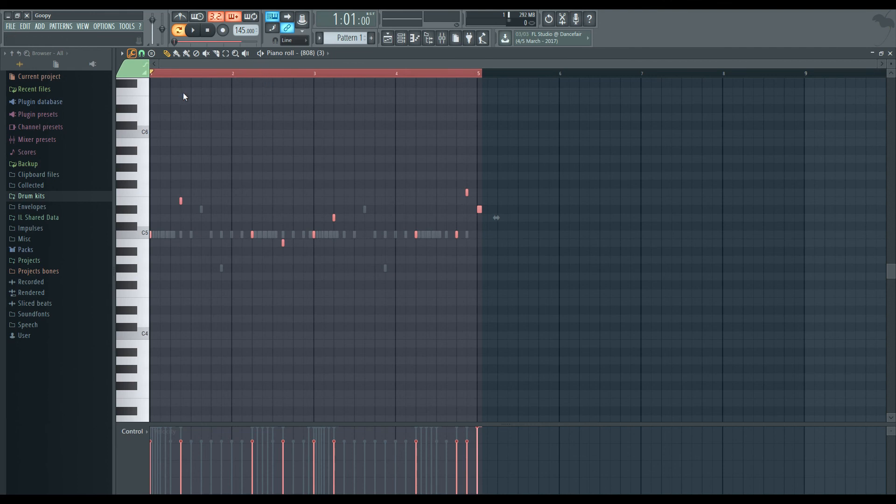
{"action": "key", "text": "ctrl+l"}
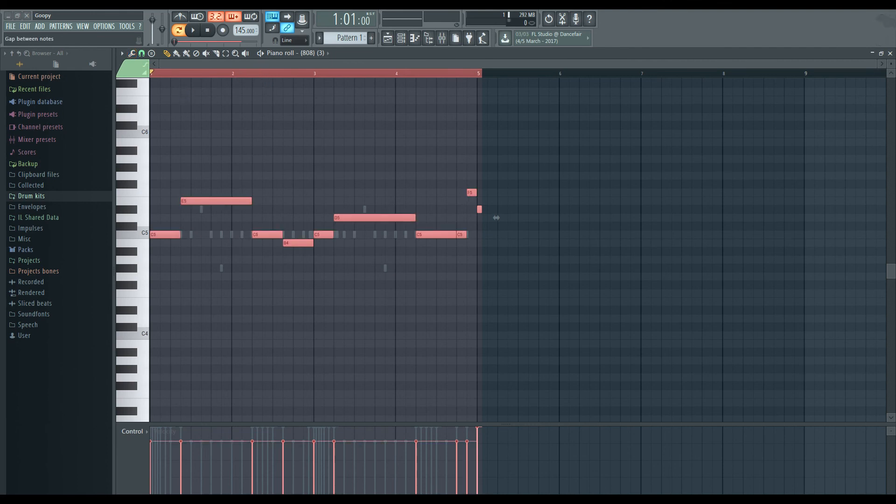
{"action": "right_click", "coordinate": [479, 210]}
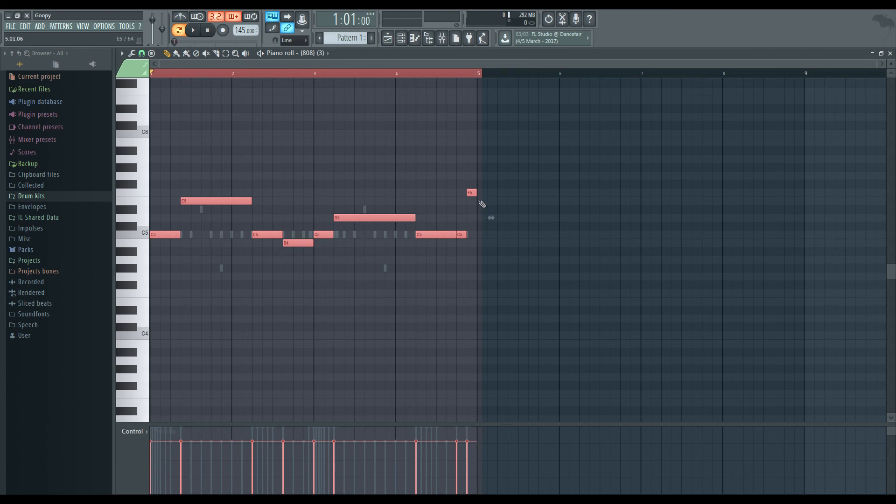
{"action": "left_click", "coordinate": [452, 72]}
{"action": "left_click", "coordinate": [443, 72]}
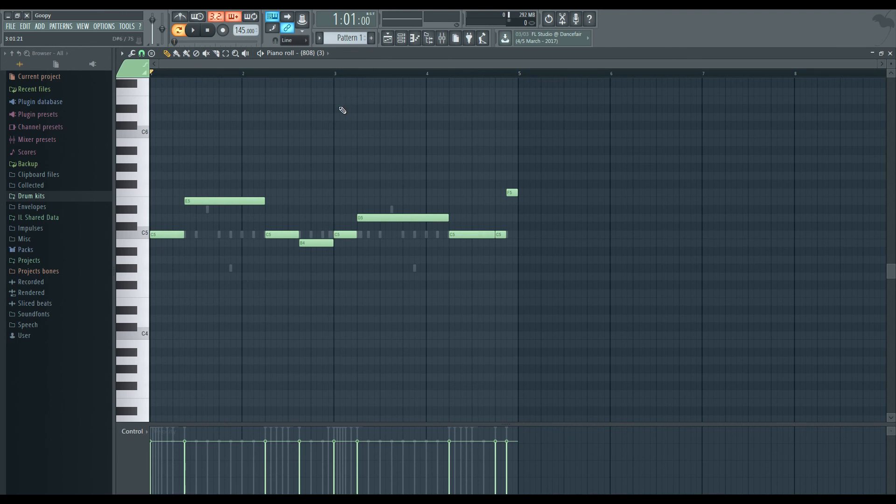
Play the pattern with the 808 line, stop it and bring up the channel rack
{"action": "key", "text": "space"}
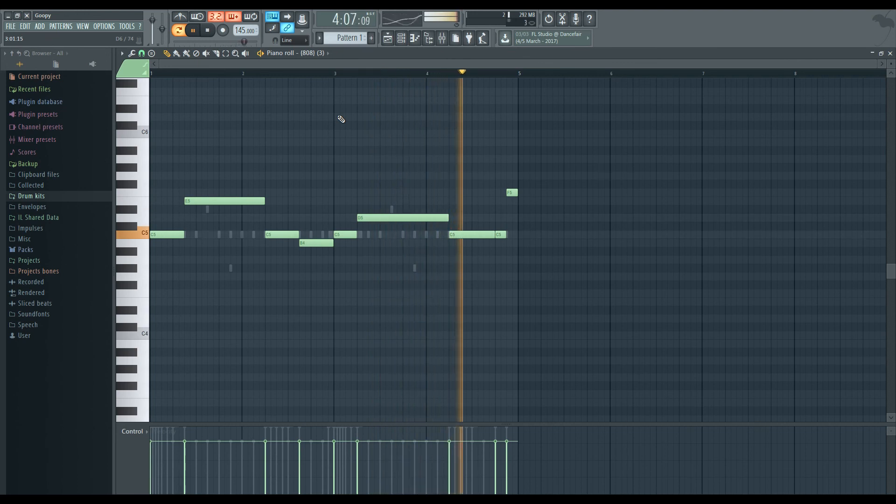
{"action": "key", "text": "space"}
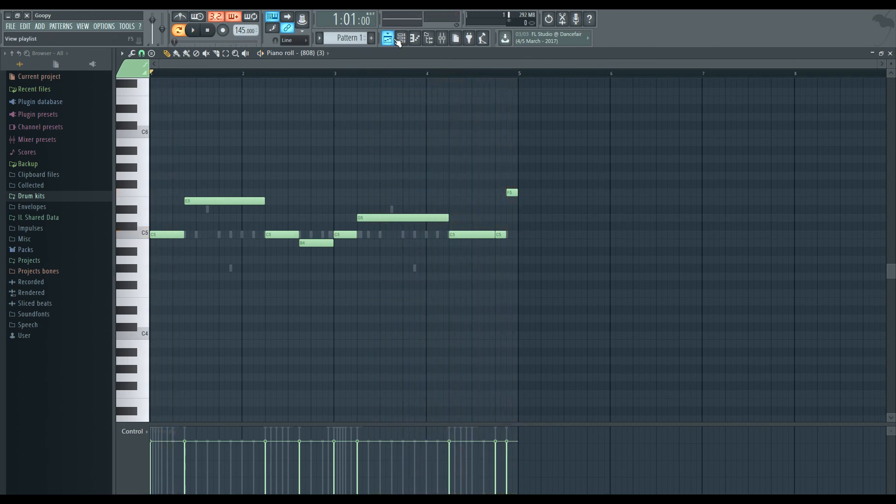
{"action": "left_click", "coordinate": [388, 39]}
{"action": "left_click", "coordinate": [401, 39]}
{"action": "left_click_drag", "start_coordinate": [395, 91], "coordinate": [397, 90]}
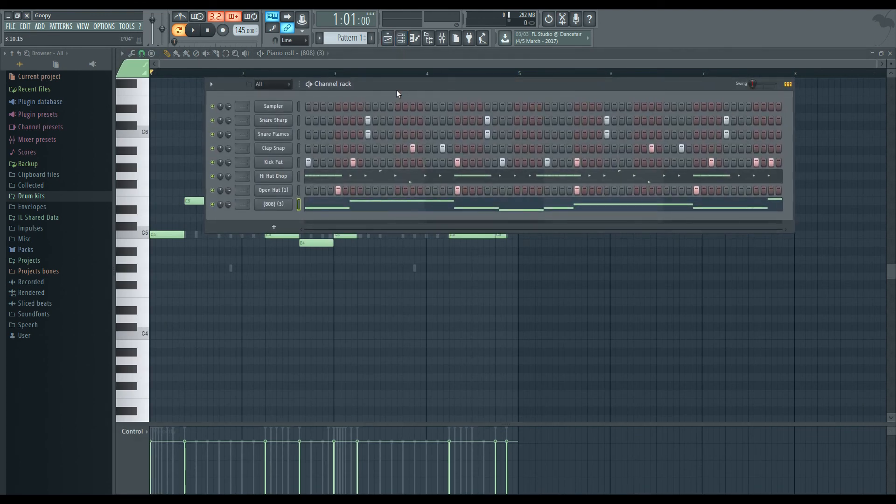
Load the Triangle sample from the BoyBusy Vol. 1 Percussion folder into a new channel below (808) (3)
{"action": "left_click", "coordinate": [55, 196]}
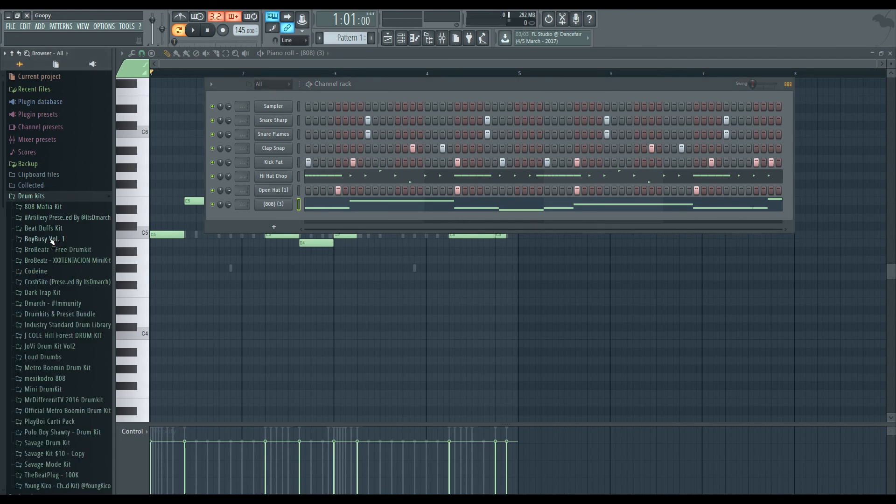
{"action": "left_click", "coordinate": [52, 239]}
{"action": "left_click", "coordinate": [47, 324]}
{"action": "scroll", "coordinate": [56, 336], "scroll_direction": "down", "scroll_amount": 2}
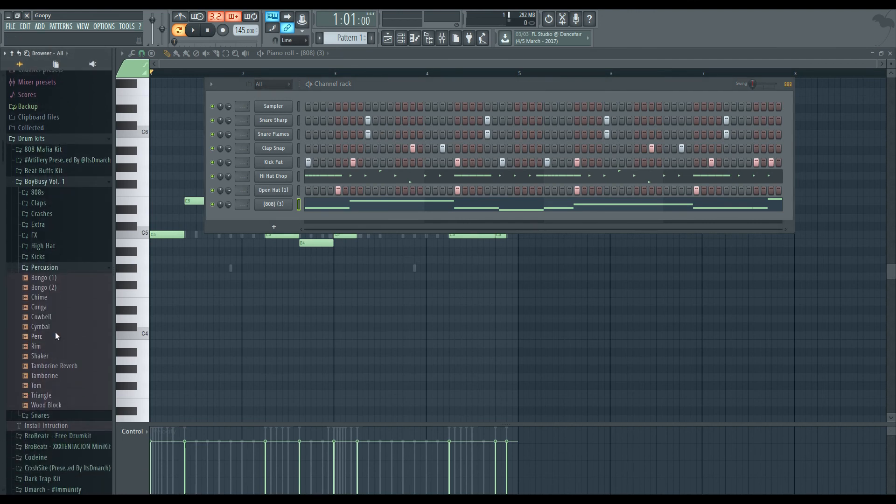
{"action": "left_click", "coordinate": [52, 396]}
{"action": "left_click_drag", "start_coordinate": [49, 398], "coordinate": [303, 225]}
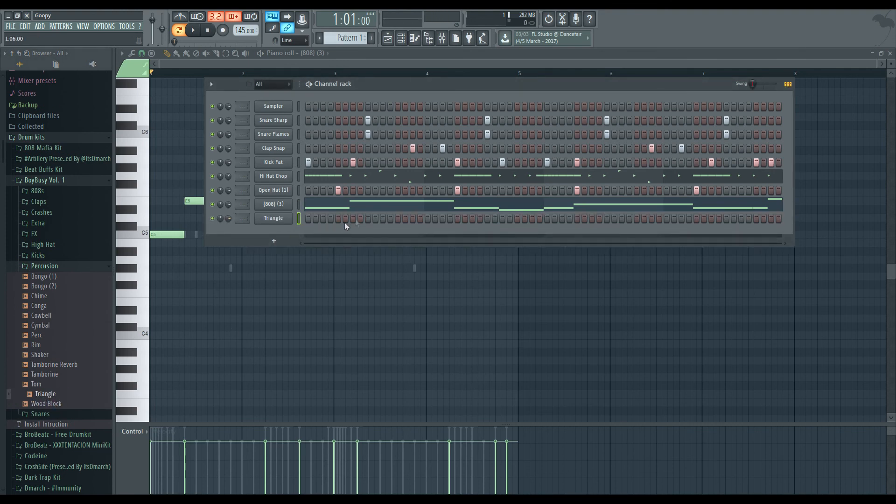
Try a Triangle hit on step 3 while playing the pattern, then remove it
{"action": "left_click", "coordinate": [323, 220]}
{"action": "key", "text": "space"}
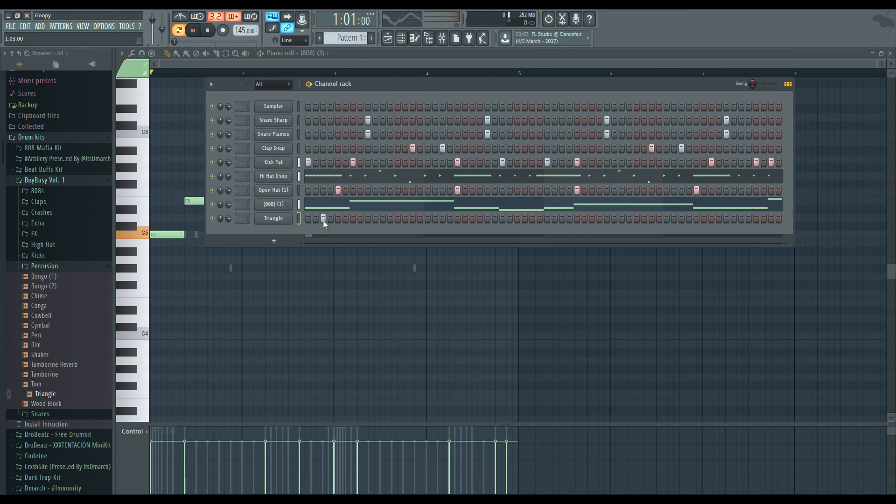
{"action": "key", "text": "space"}
{"action": "right_click", "coordinate": [321, 216]}
Try Triangle hits on steps 11, 27 and 29 while playing the pattern
{"action": "left_click", "coordinate": [383, 218]}
{"action": "key", "text": "space"}
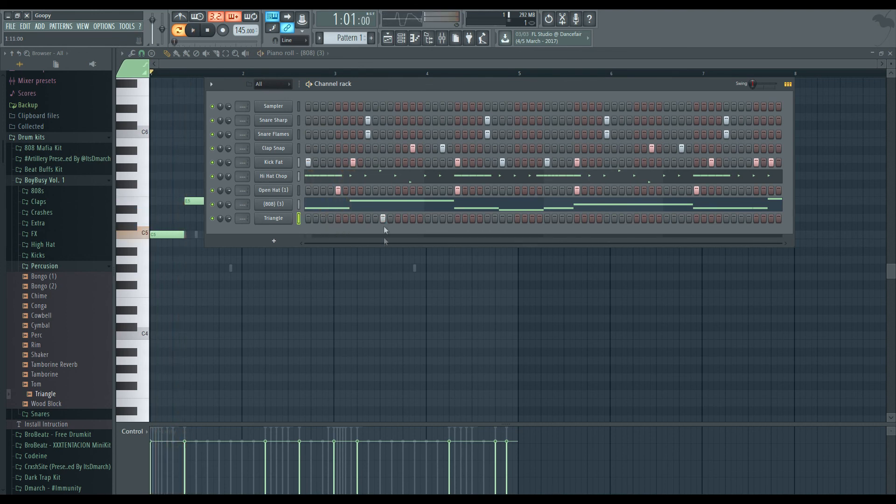
{"action": "left_click", "coordinate": [517, 218]}
{"action": "left_click", "coordinate": [502, 218]}
{"action": "key", "text": "space"}
{"action": "right_click", "coordinate": [503, 218]}
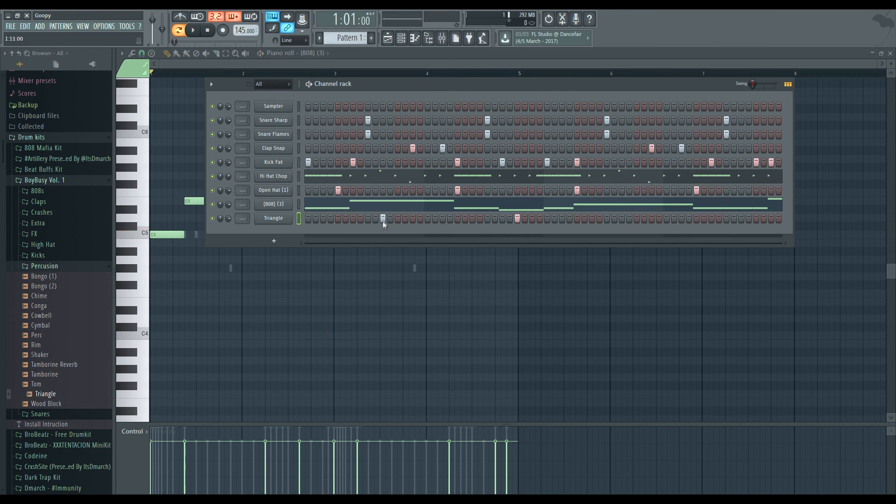
Replace the Triangle hits with ones on steps 13 and 45 and play the pattern
{"action": "key", "text": "space"}
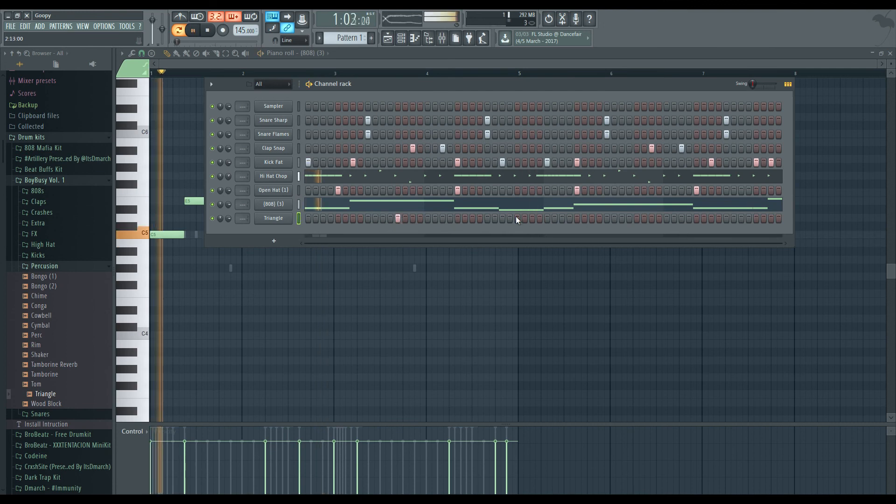
{"action": "left_click", "coordinate": [515, 220]}
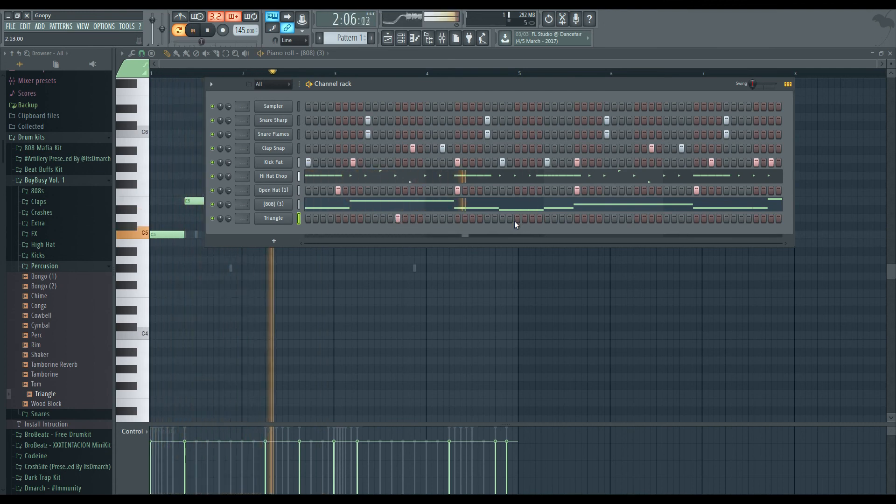
{"action": "left_click", "coordinate": [638, 218]}
{"action": "key", "text": "space"}
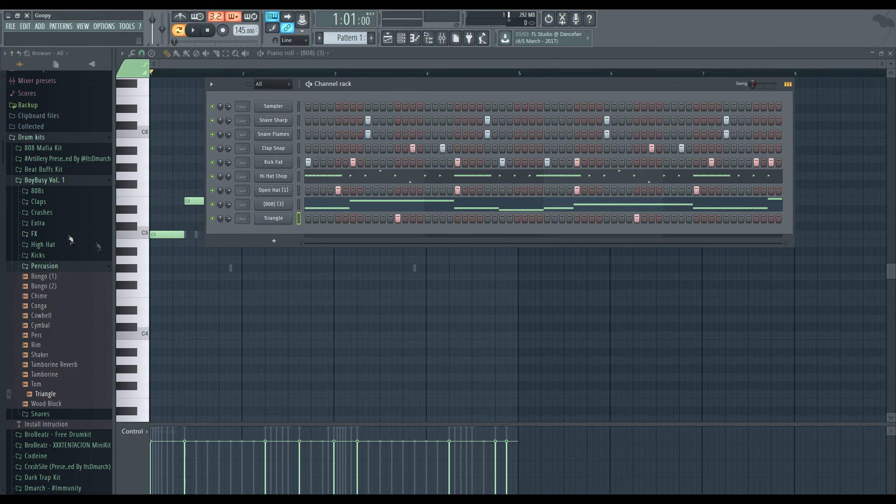
Load the Perc sample into a new channel below Triangle and collapse the Percussion folder
{"action": "left_click", "coordinate": [39, 337]}
{"action": "left_click_drag", "start_coordinate": [39, 337], "coordinate": [272, 232]}
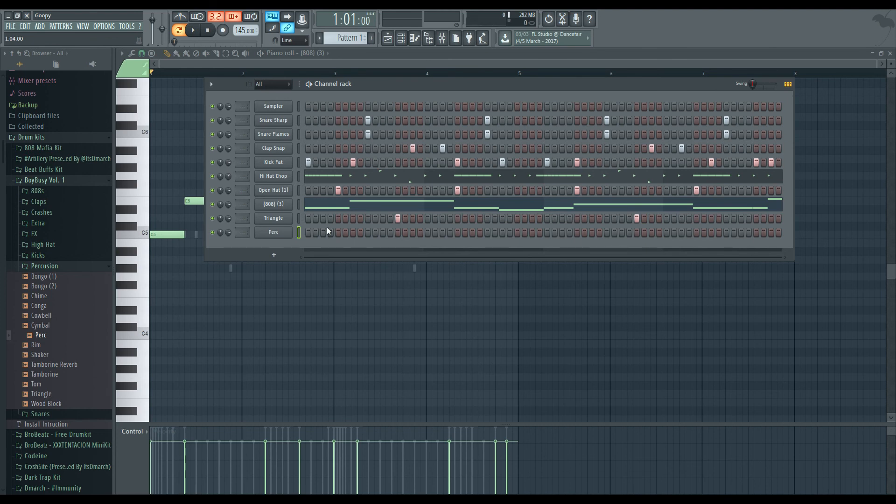
{"action": "left_click", "coordinate": [52, 266]}
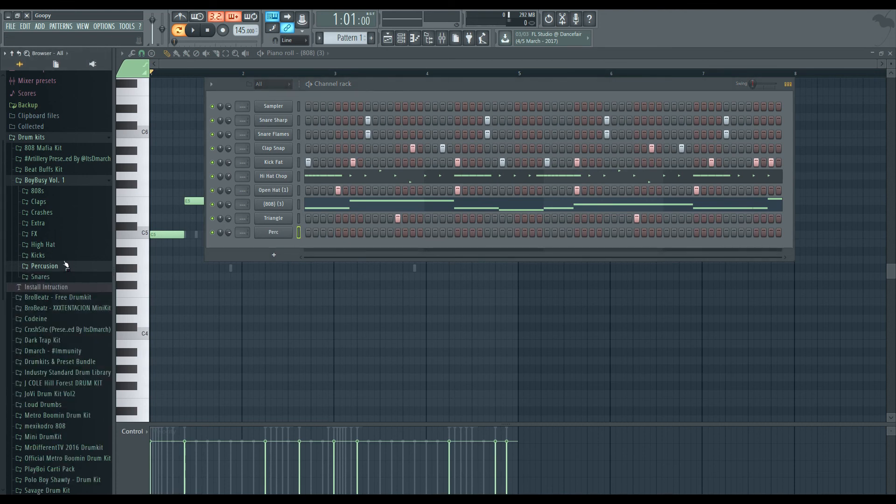